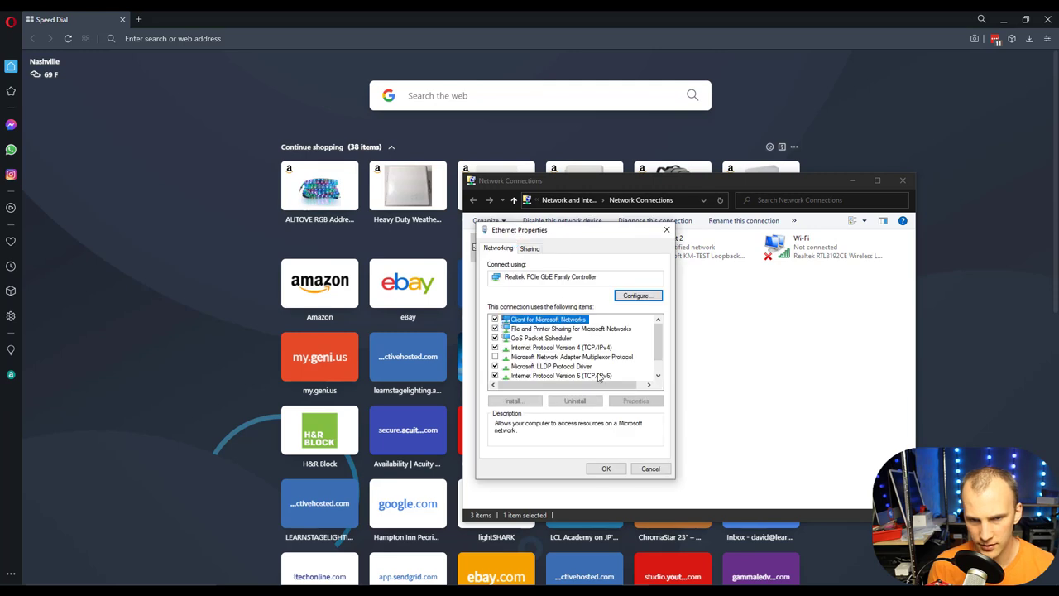
Assign the Ethernet adapter's IPv4 a static IP address of 2.0.0.1 with subnet mask 255.0.0.0.
click(586, 349)
click(636, 402)
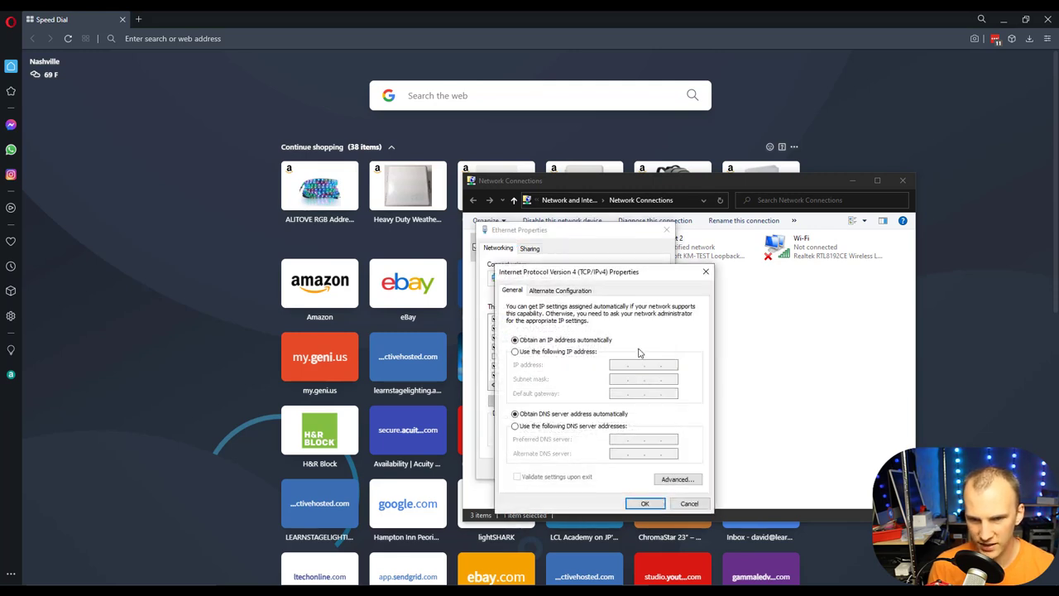
click(571, 352)
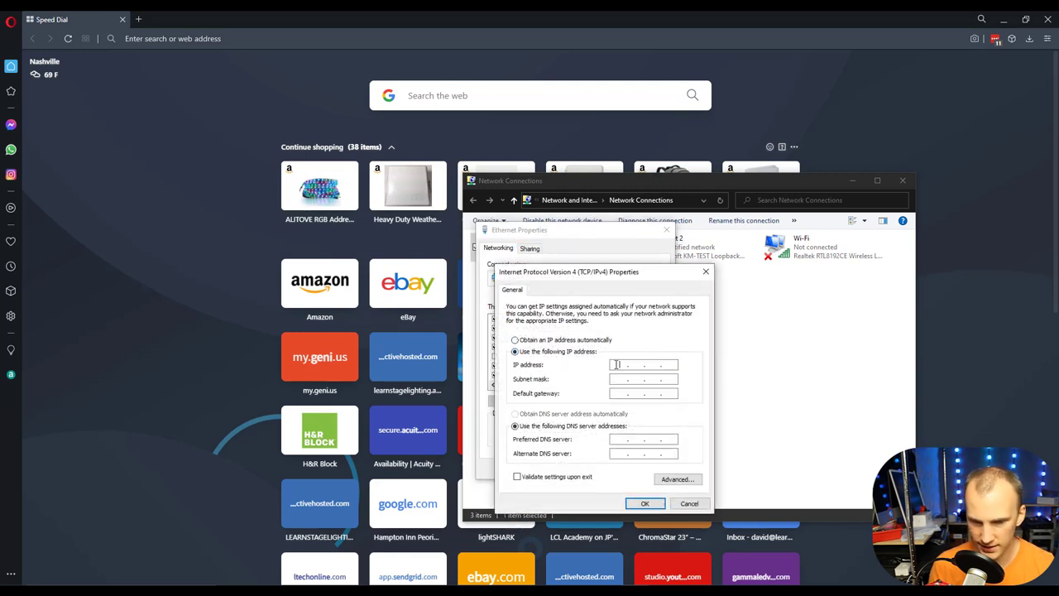
click(616, 364)
text(1)
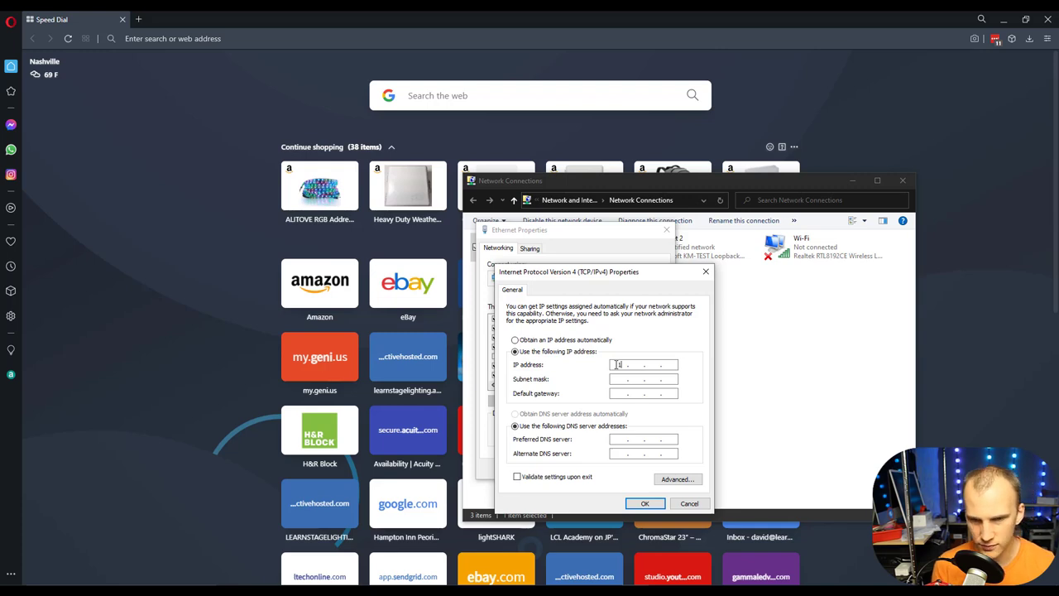
text(92 . 0 . 0 . 1)
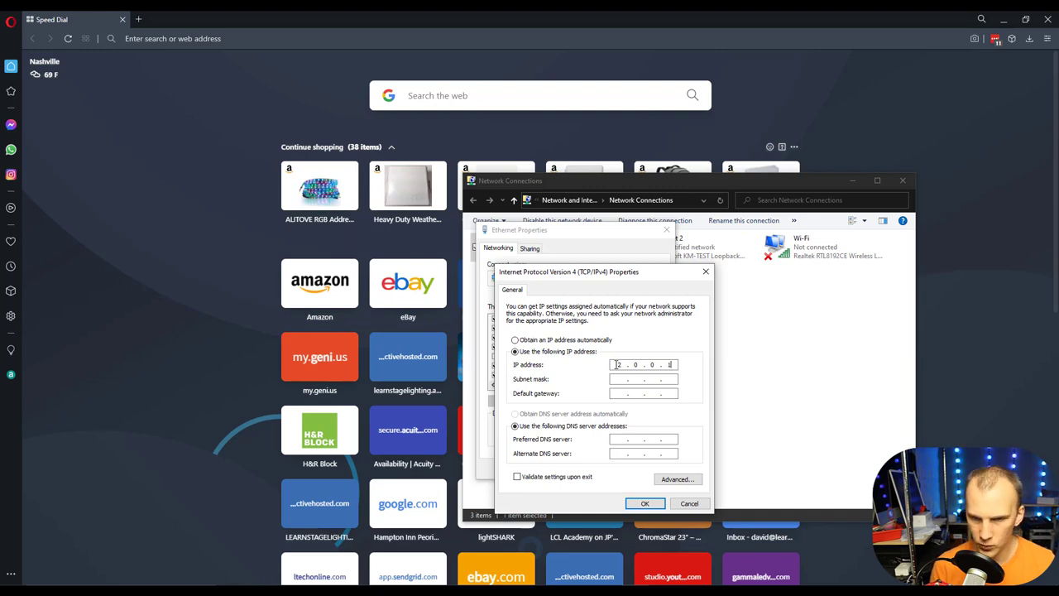
key(Tab)
key(Tab)
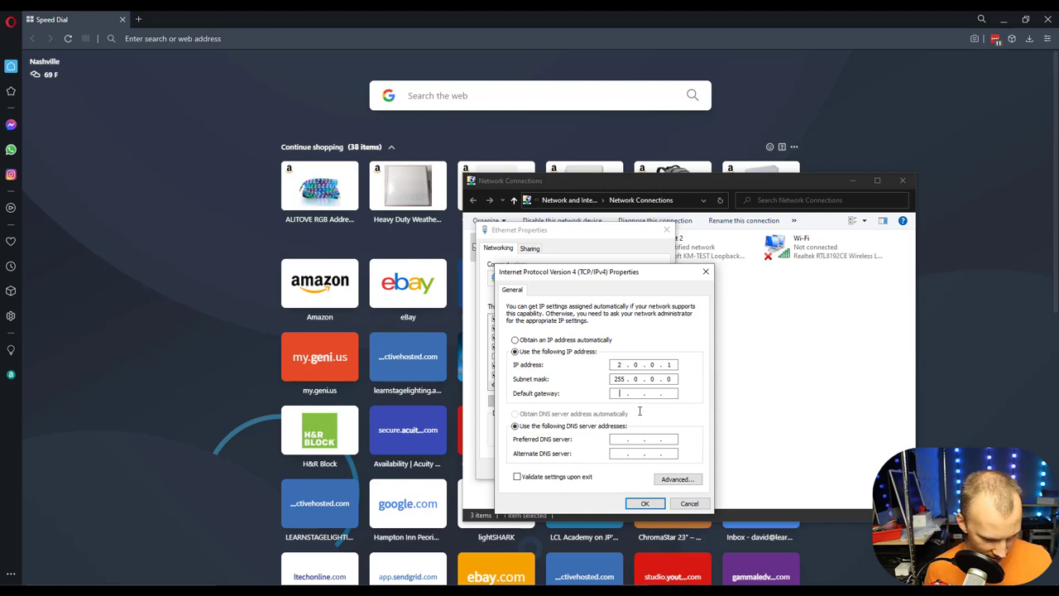
text(. . .)
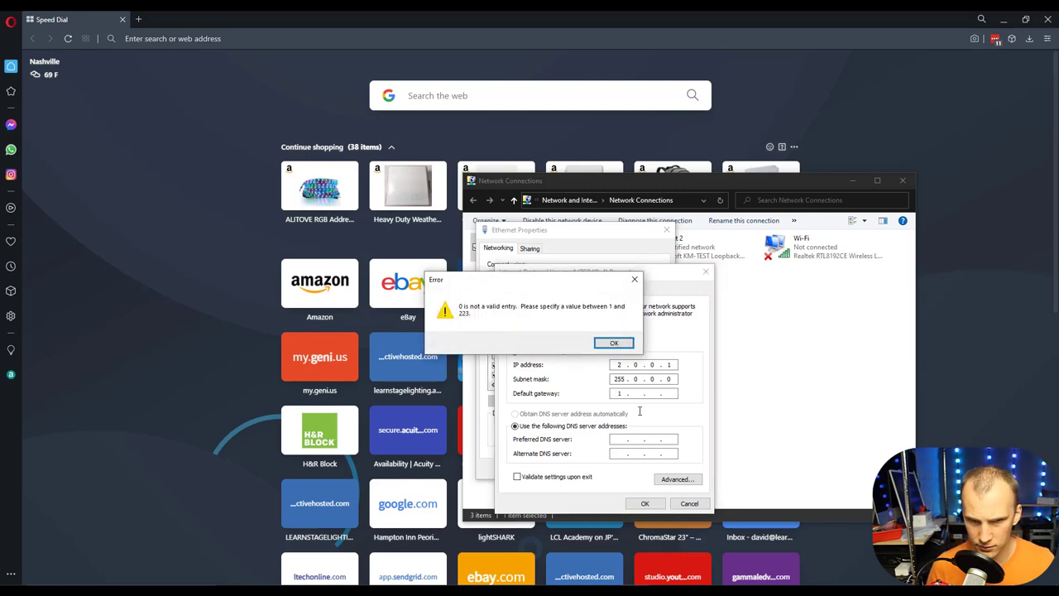
key(Return)
key(BackSpace)
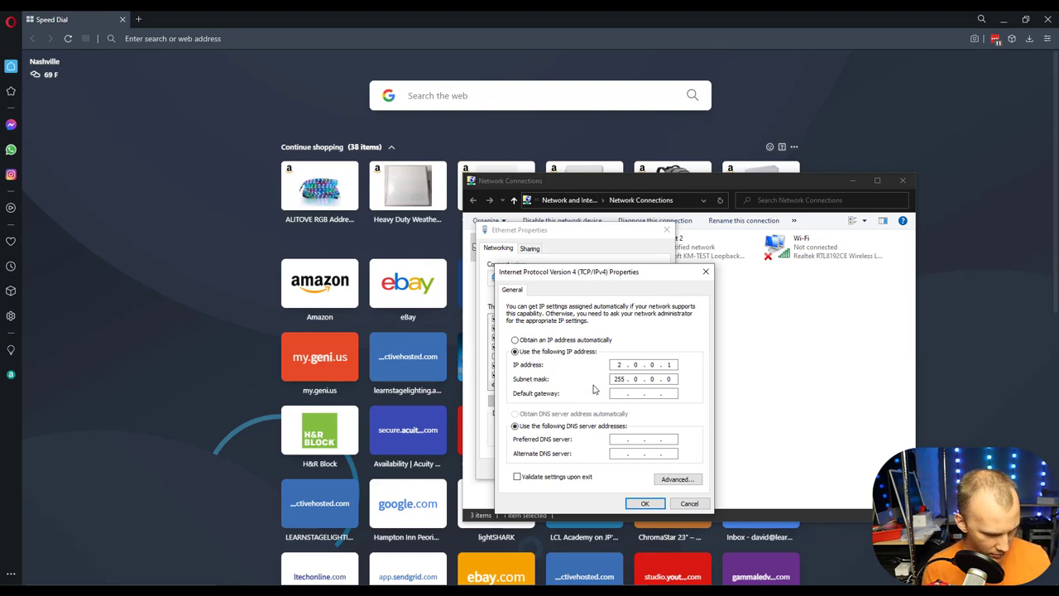
Apply the manual IPv4 settings and close the Ethernet adapter's properties.
click(633, 503)
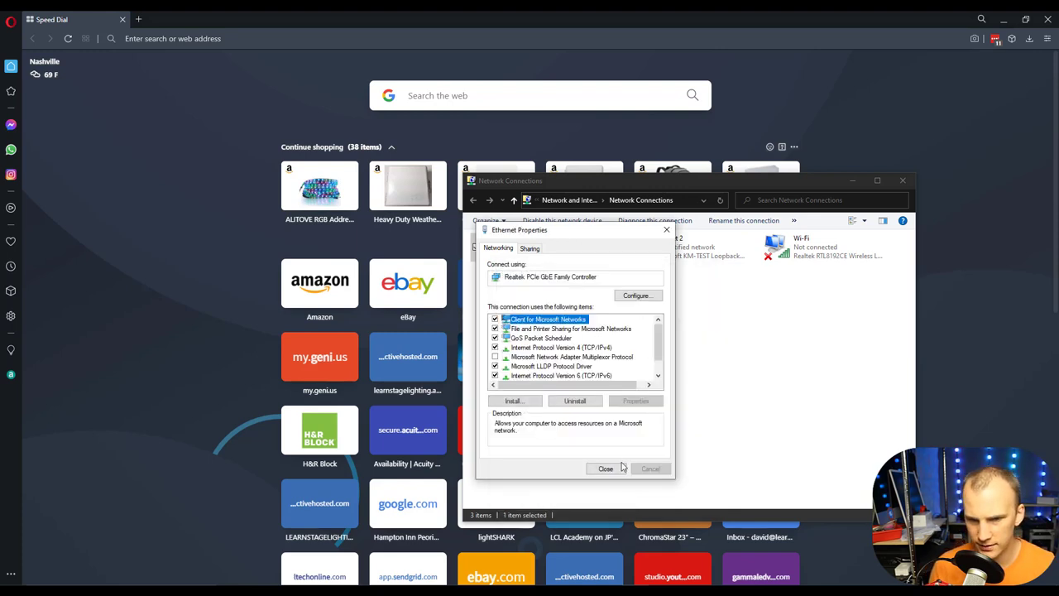
click(612, 468)
Switch to the Opera browser and load the recorder's admin network page at 2.0.0.230/px-admin/#/network, dismissing the error notification.
click(722, 36)
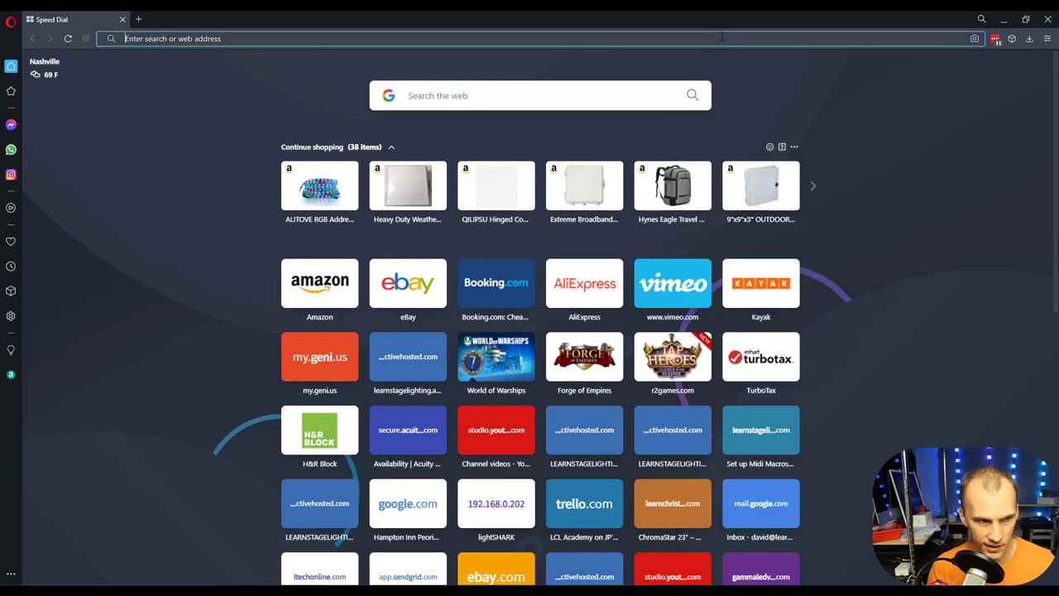
text(2.0.0.230)
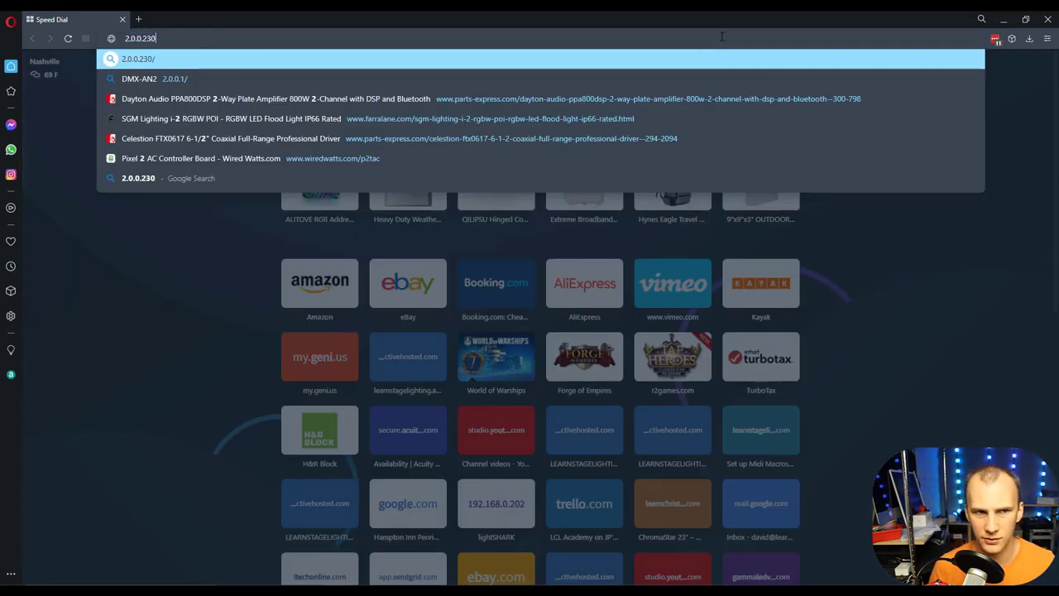
key(Return)
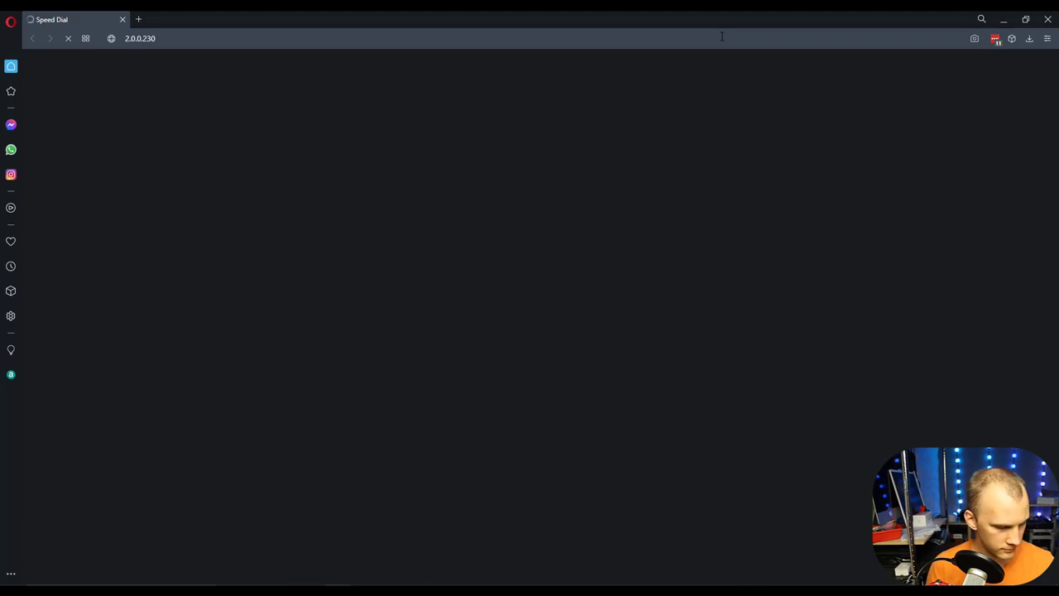
click(722, 37)
click(721, 36)
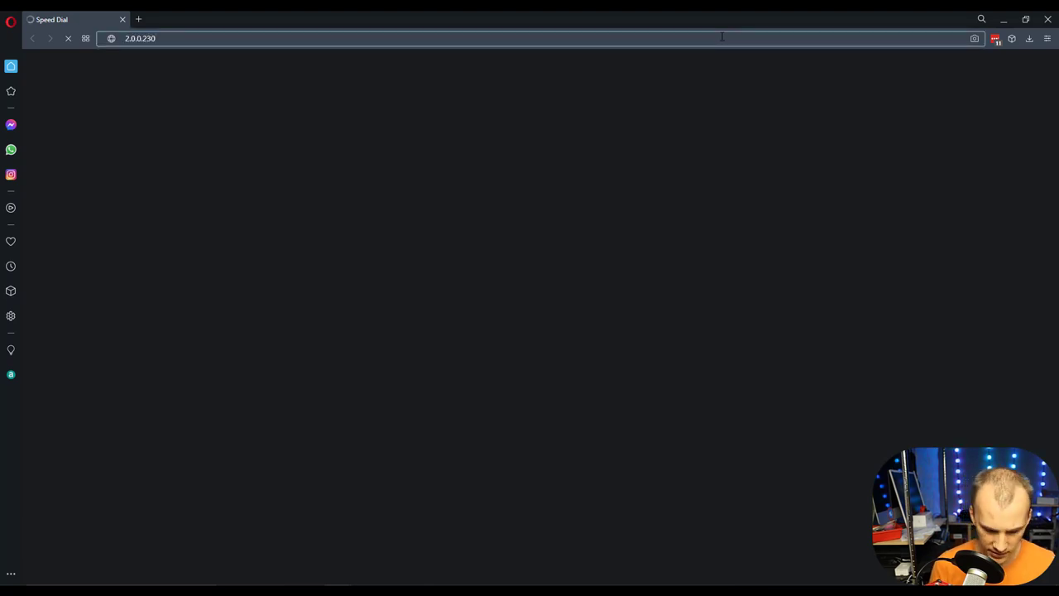
text(/px-admin/)
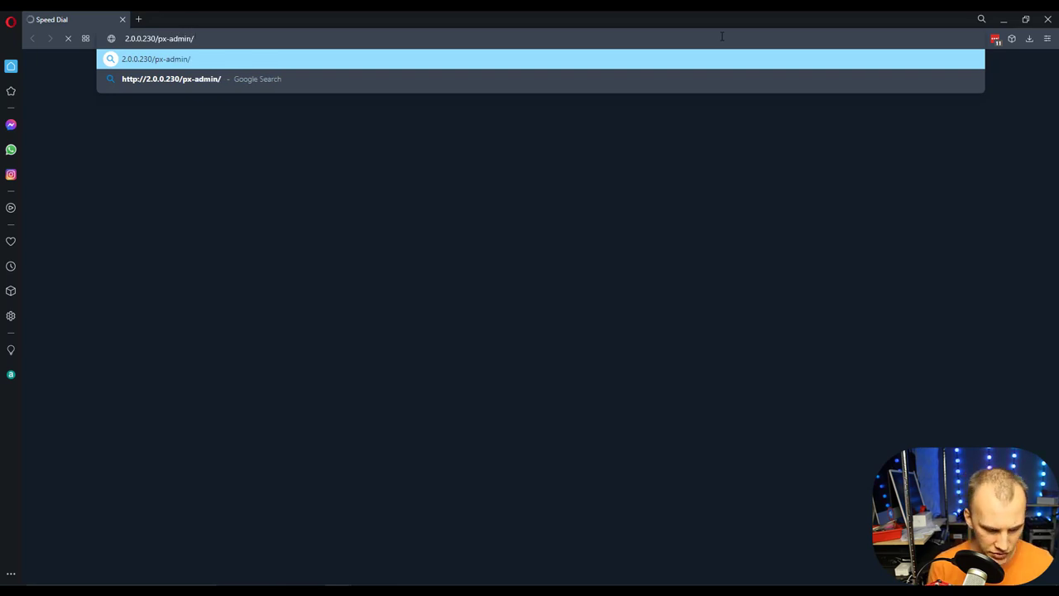
text(#/network)
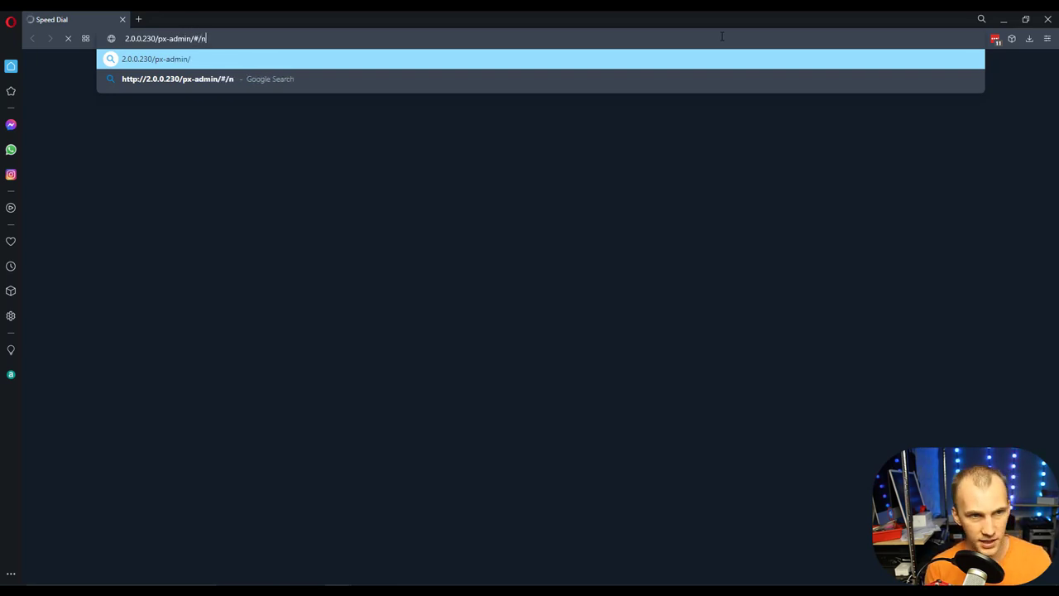
key(Return)
click(721, 37)
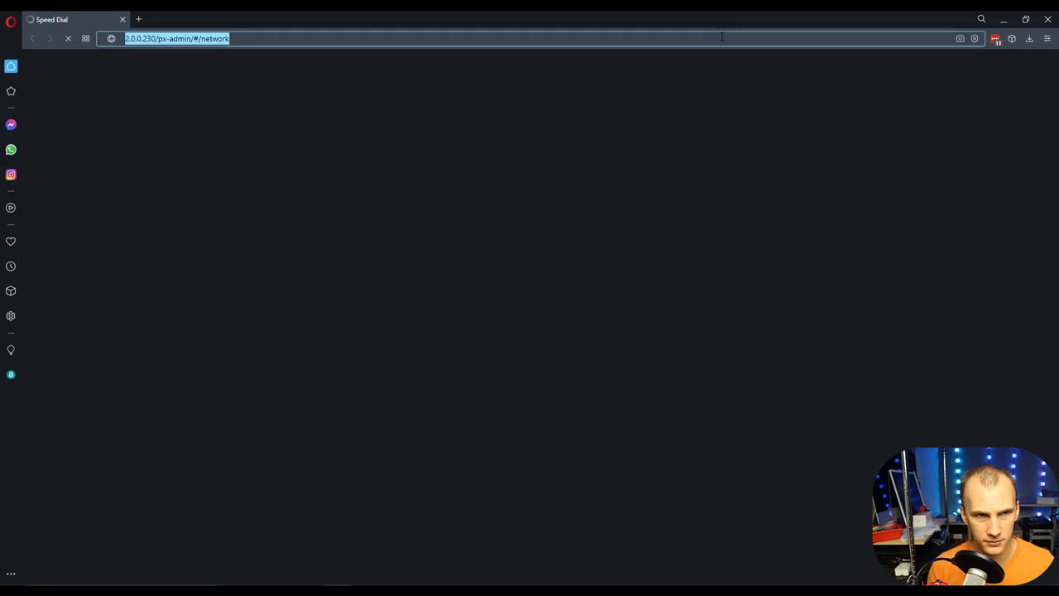
key(Return)
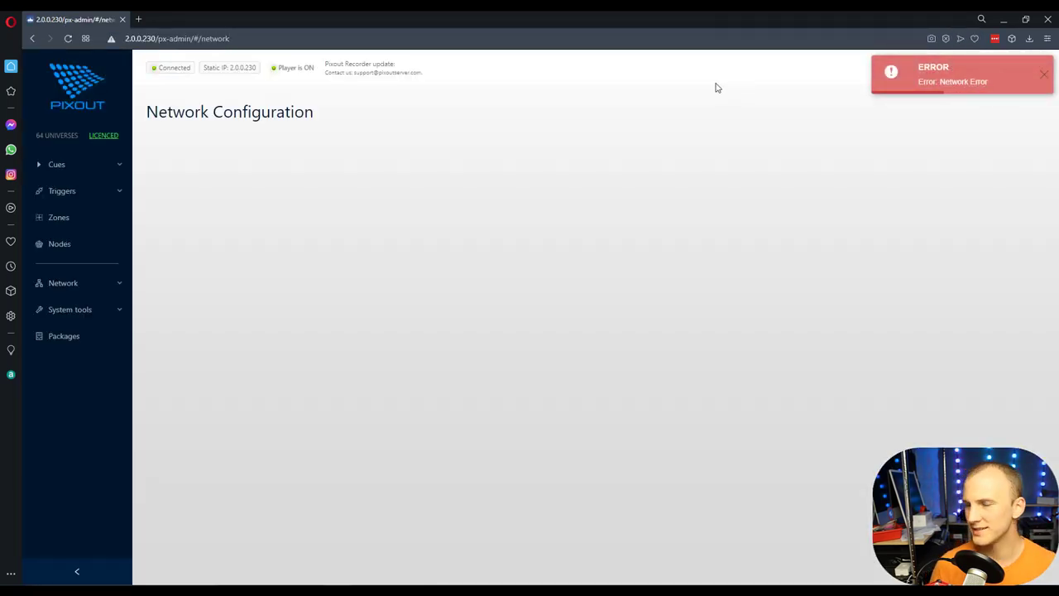
click(1041, 76)
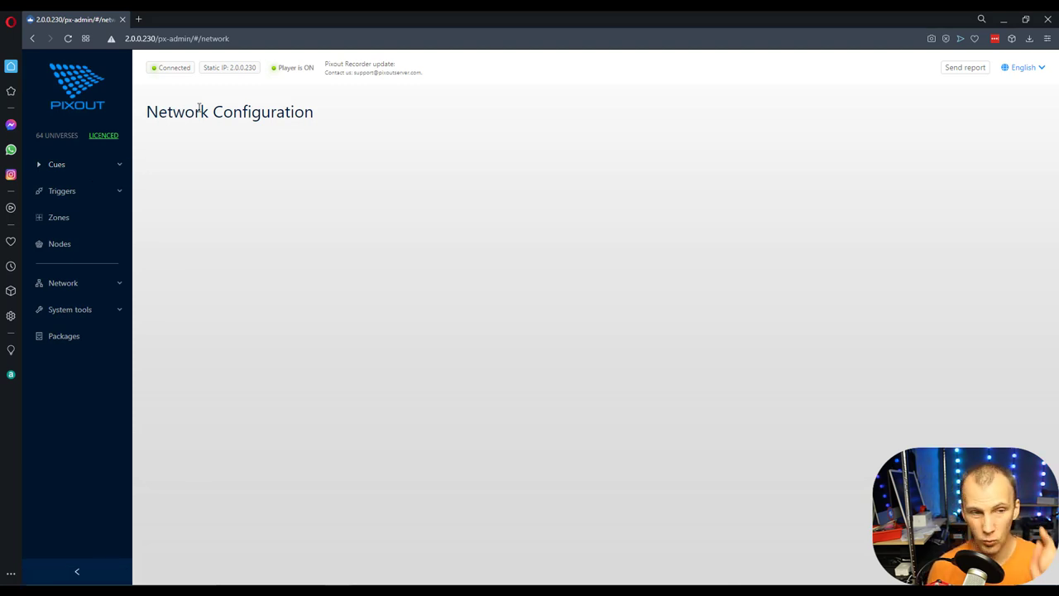
Open the recorder's static IP configuration and examine the requirements for changing the address.
click(68, 284)
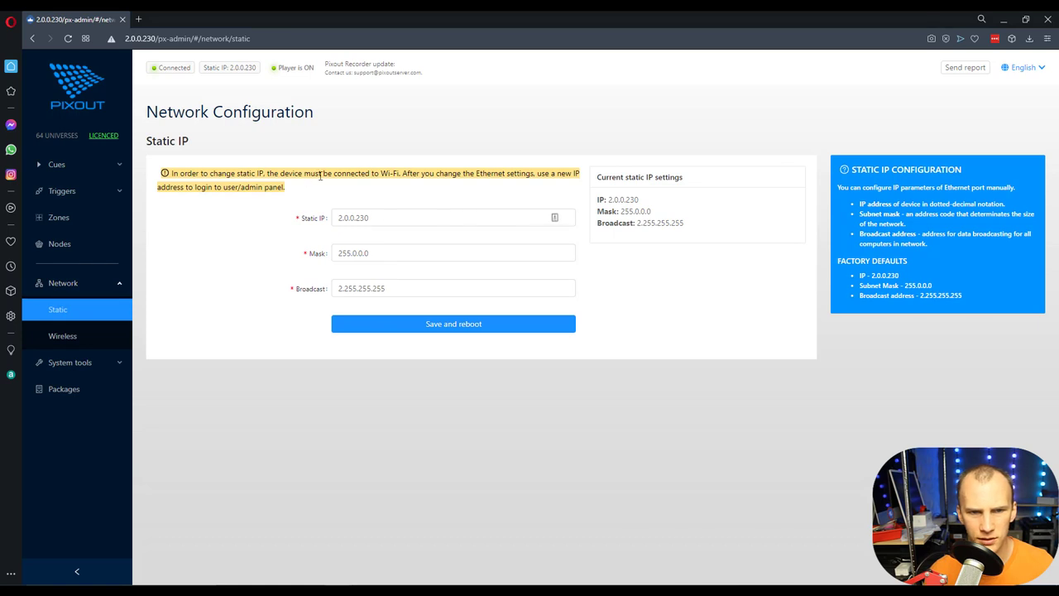
drag(156, 177, 436, 199)
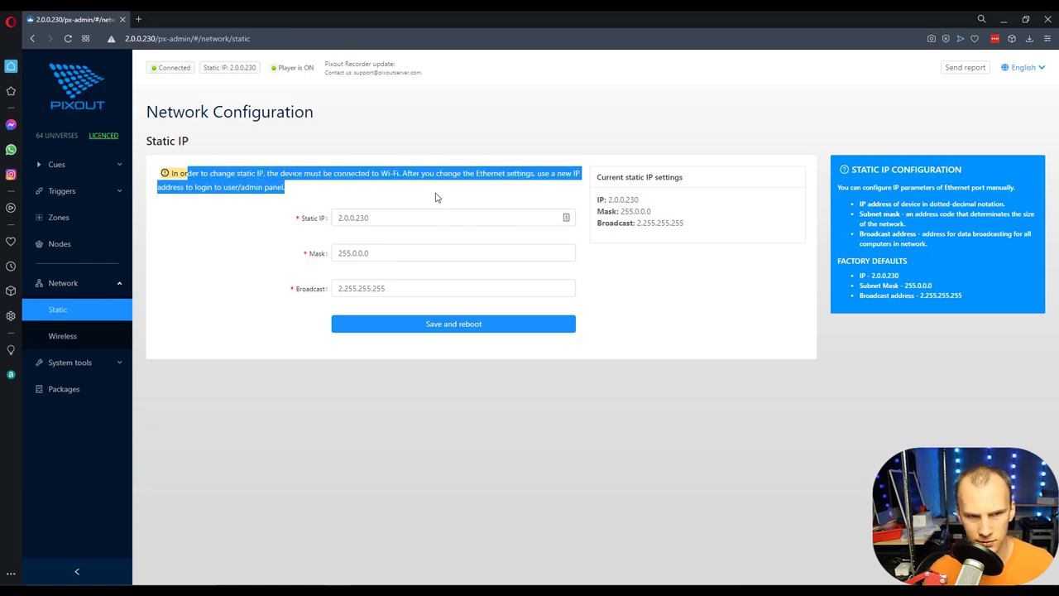
click(437, 197)
triple_click(437, 197)
click(436, 196)
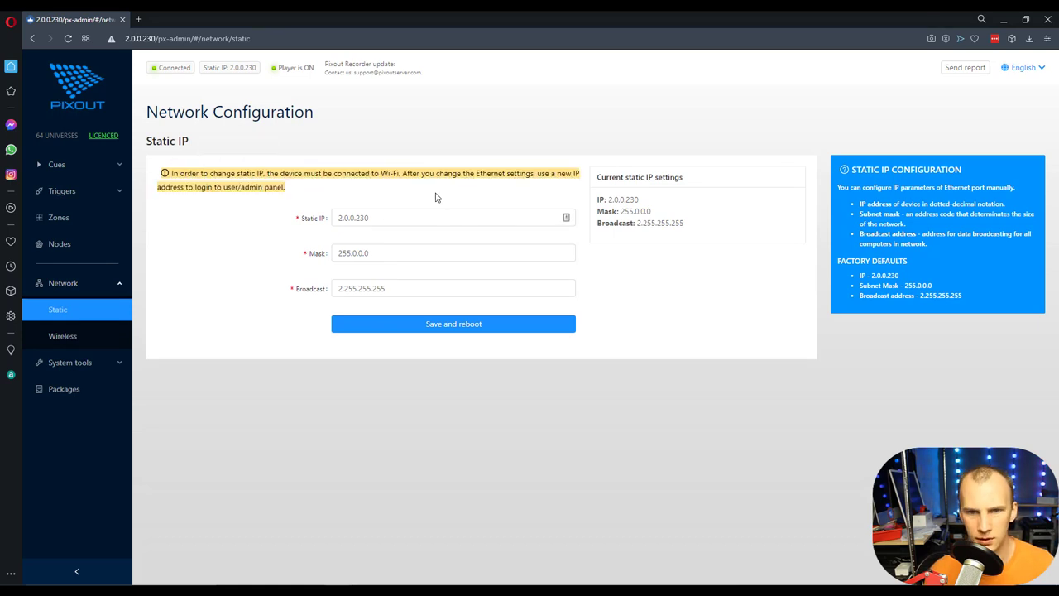
click(414, 218)
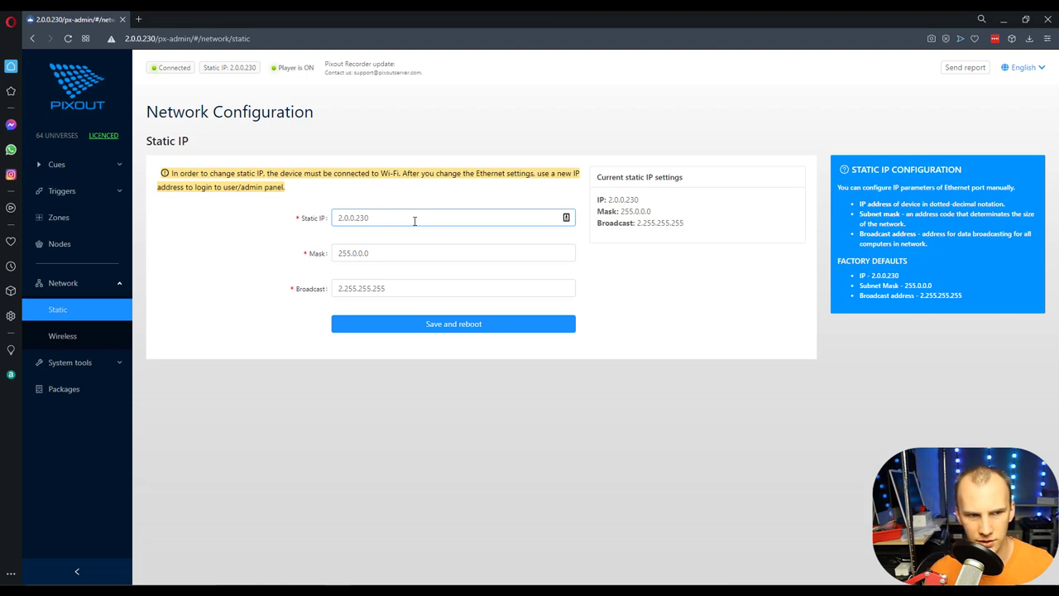
Open the wireless network configuration and examine its network name, security type and password fields.
click(63, 336)
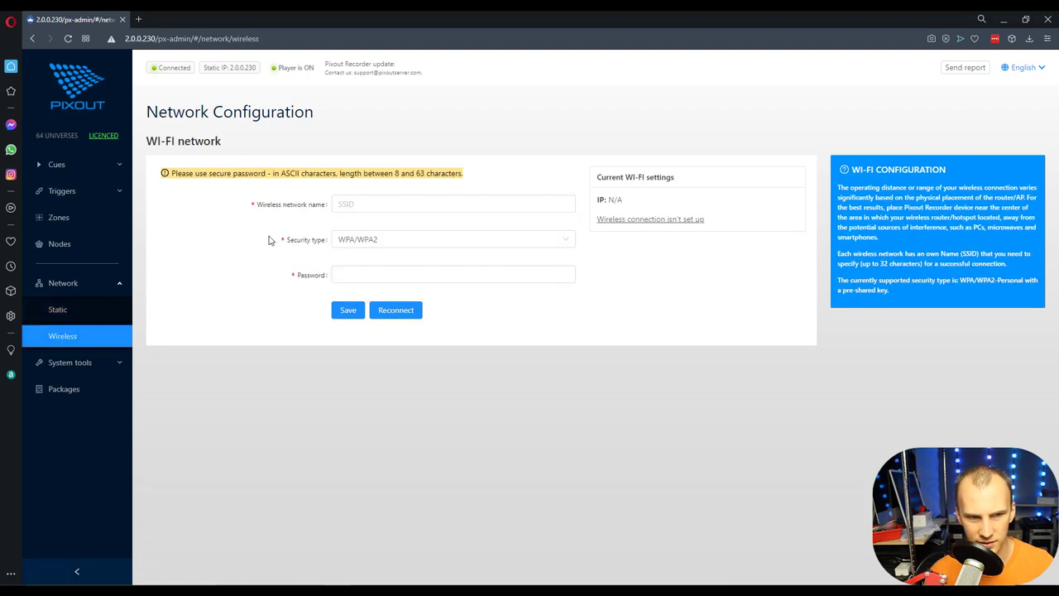
click(357, 205)
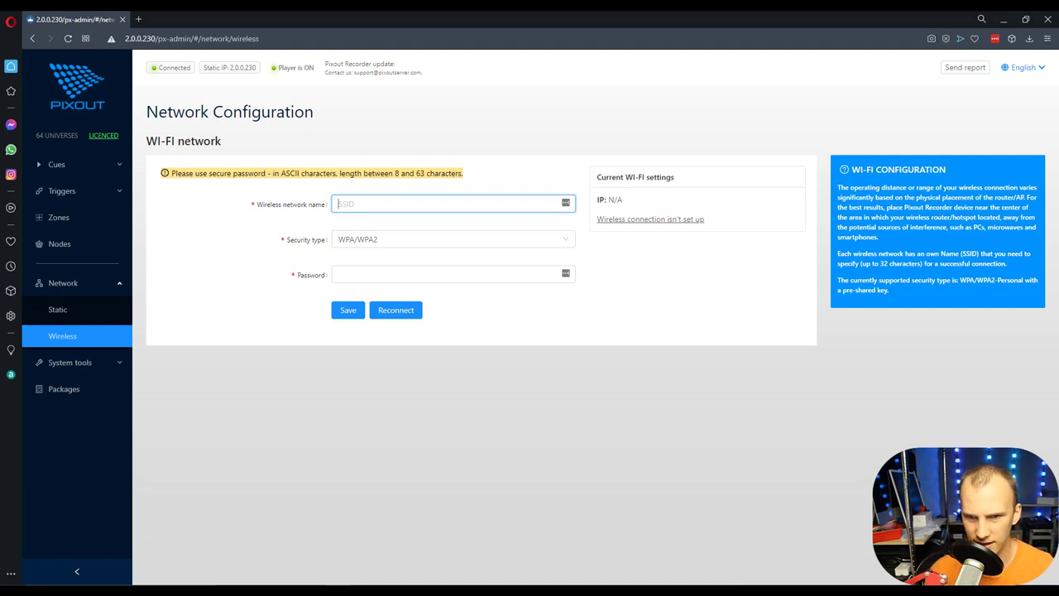
drag(825, 185, 499, 147)
click(492, 144)
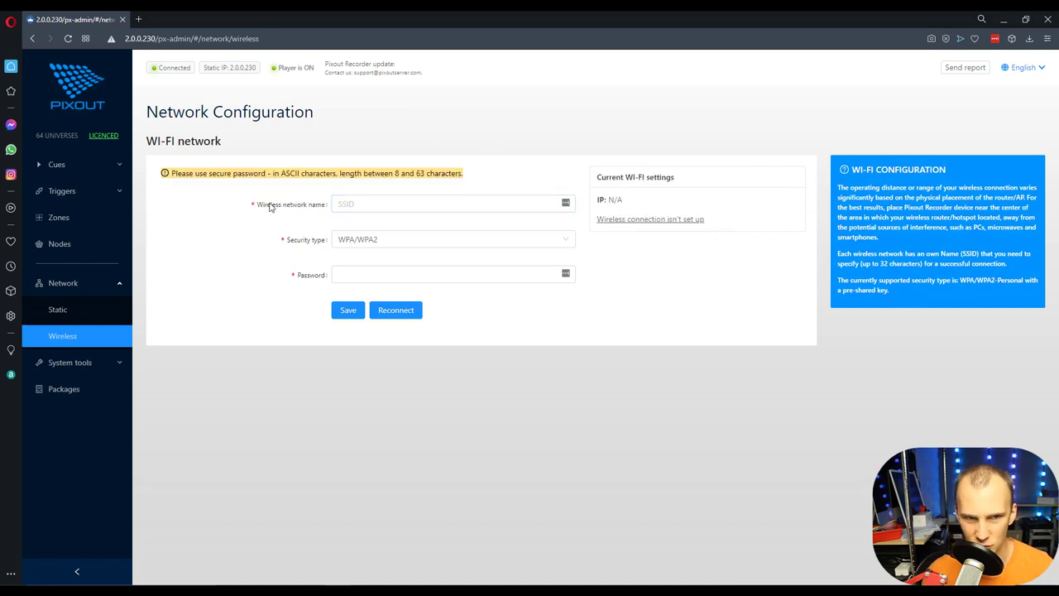
Look through the time configuration, static IP, nodes and zones pages of the recorder.
click(83, 365)
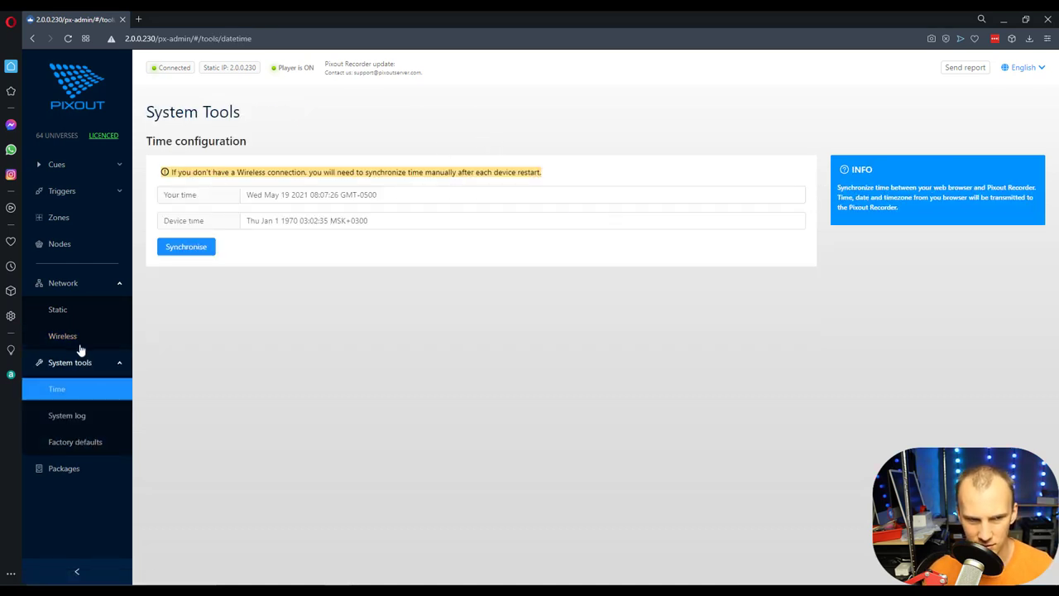
click(71, 336)
click(64, 312)
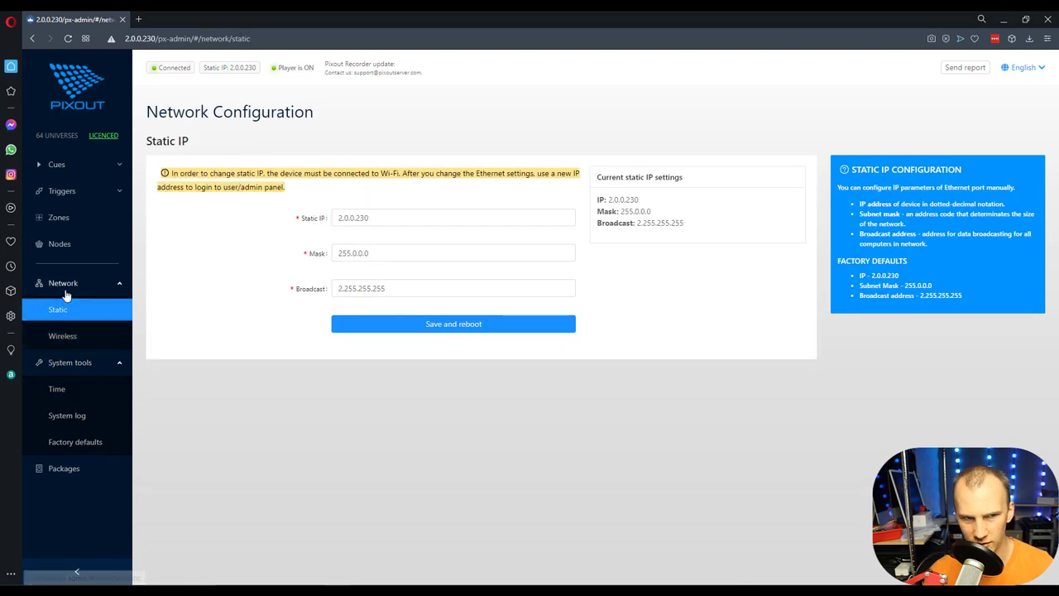
click(62, 284)
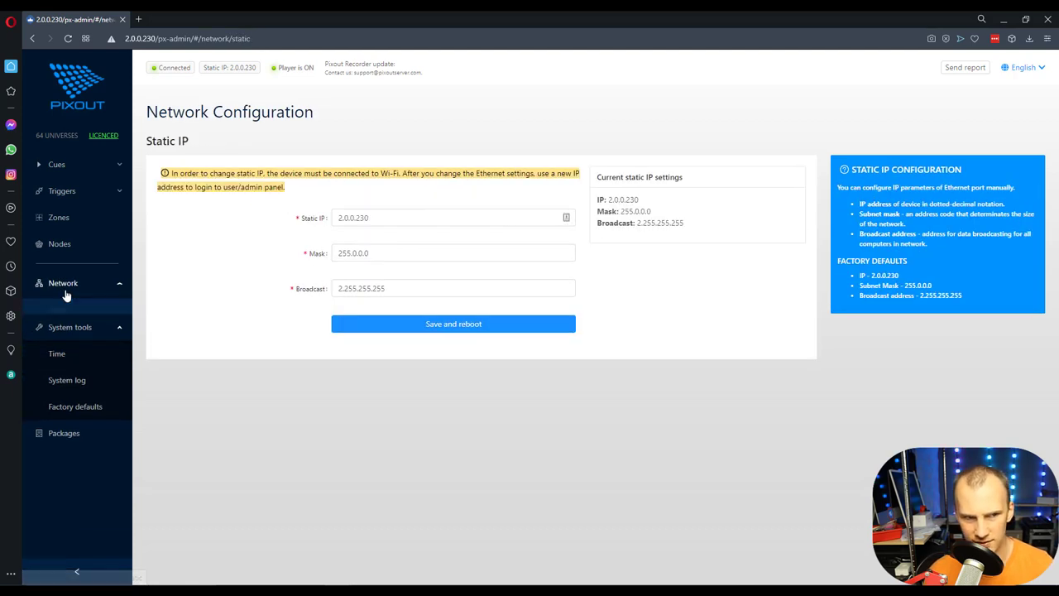
click(58, 244)
click(63, 218)
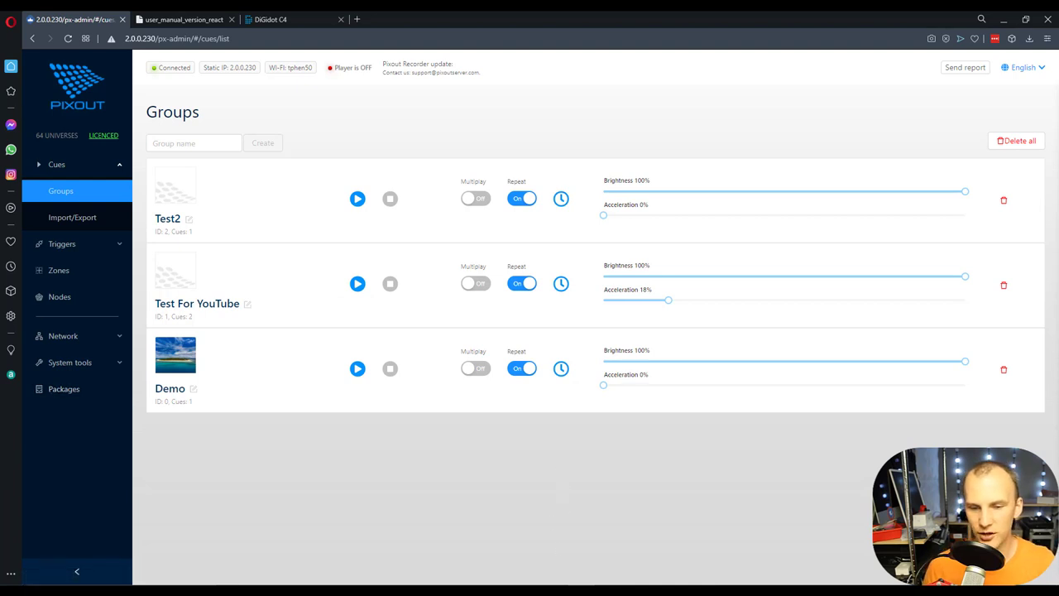
Switch to ONYX, view the whole fixture layout in the 2D plan, and return to the Pixout admin page.
key(alt+Tab)
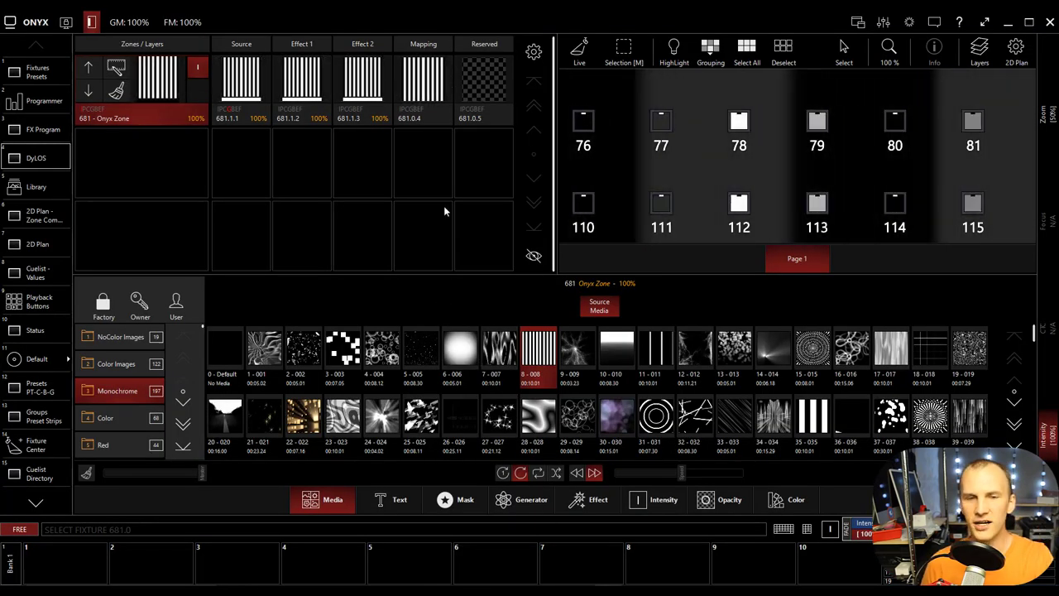
scroll(644, 151, down, 5)
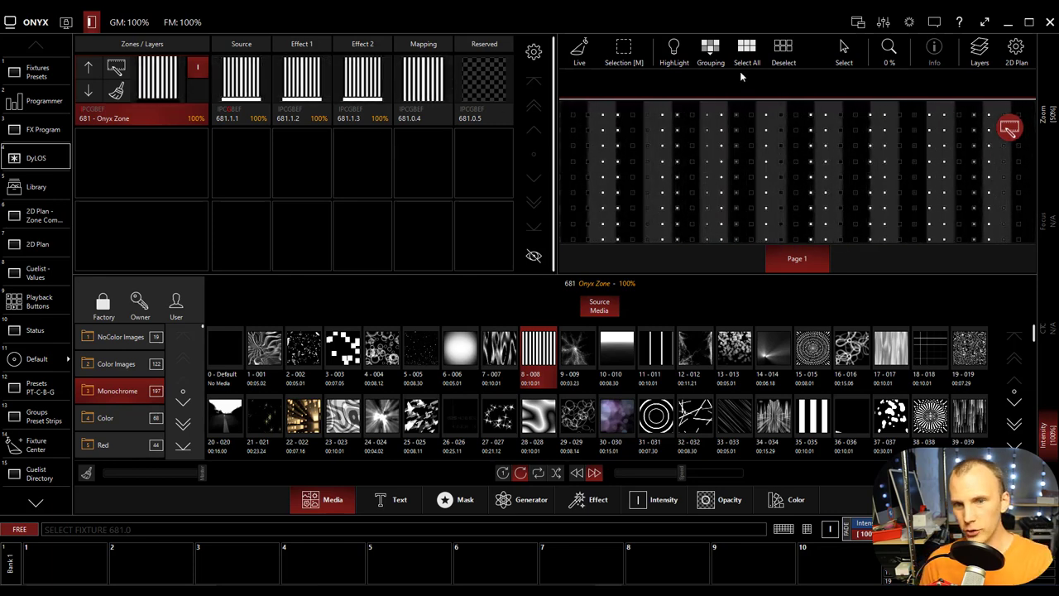
click(1008, 22)
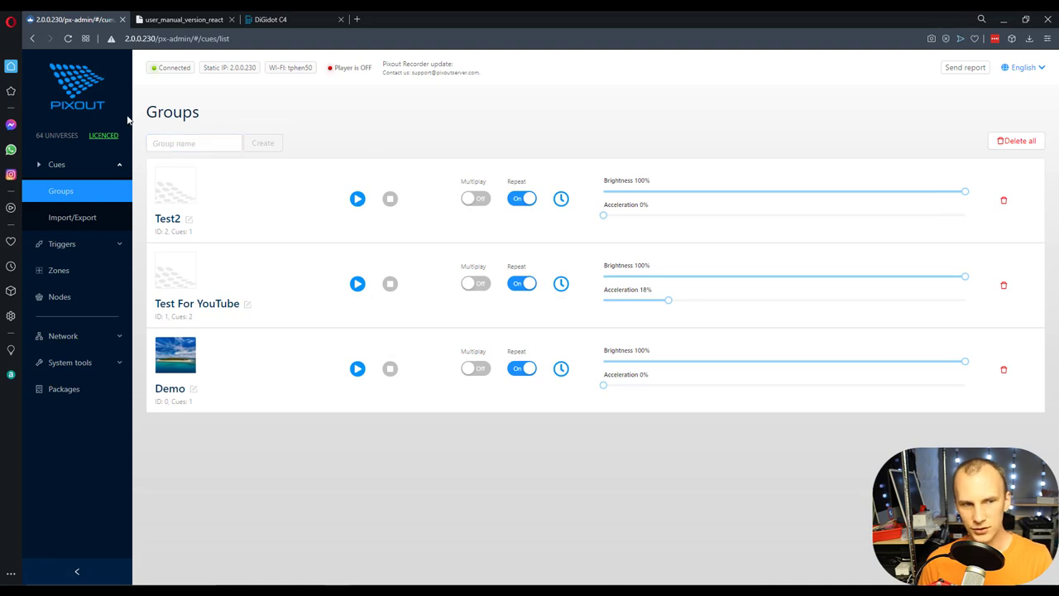
Create a new cue group named Test3.
click(53, 166)
click(66, 165)
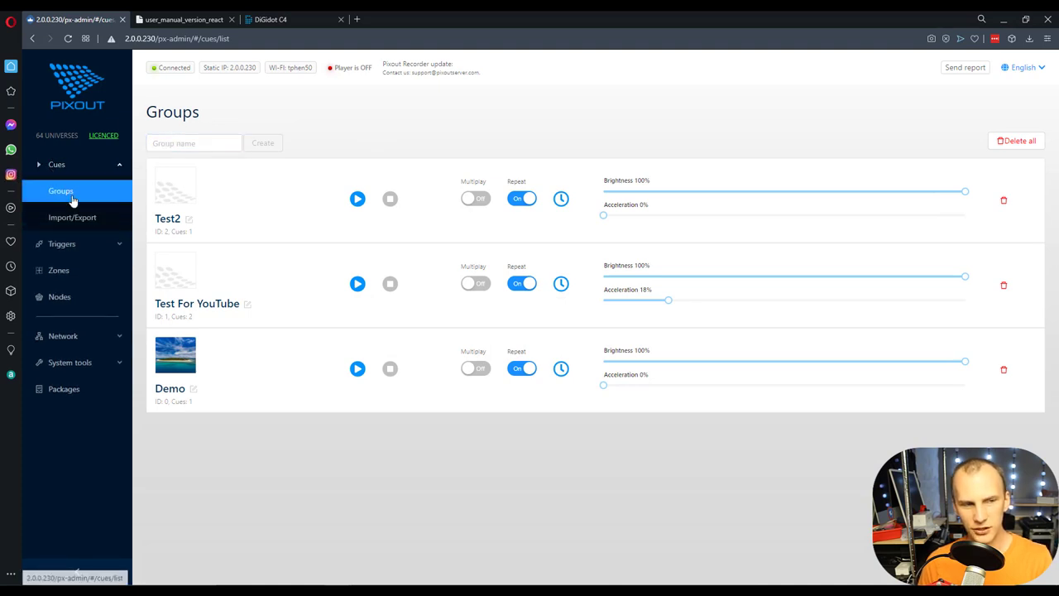
click(213, 144)
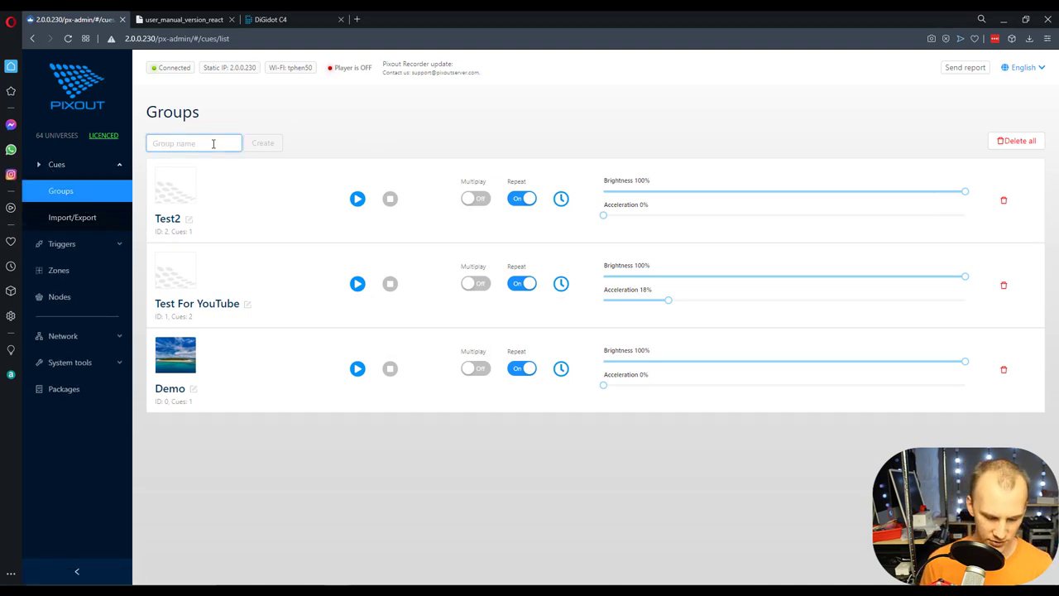
text(Test3)
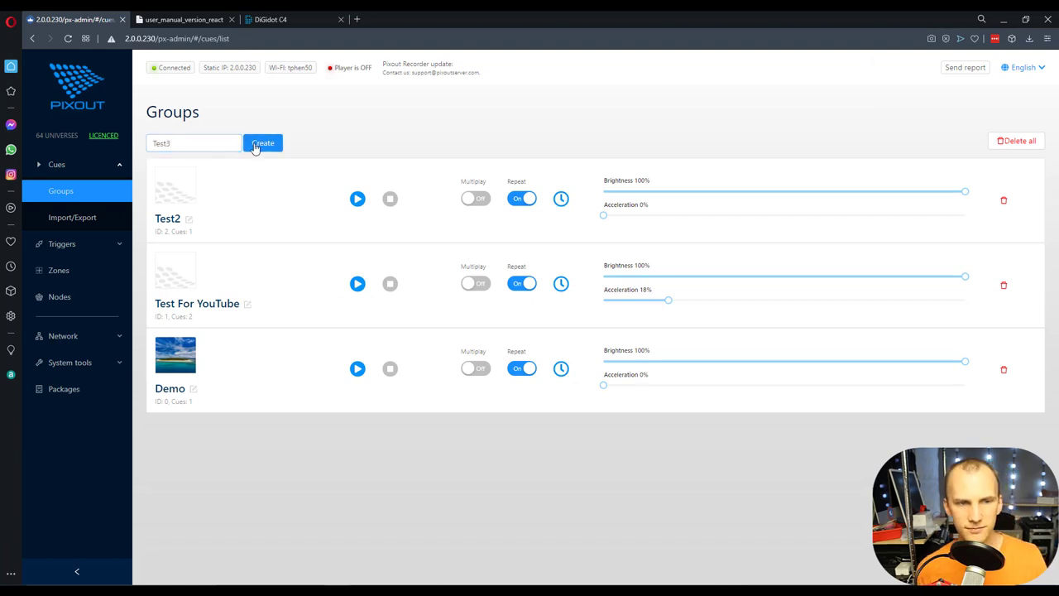
click(253, 143)
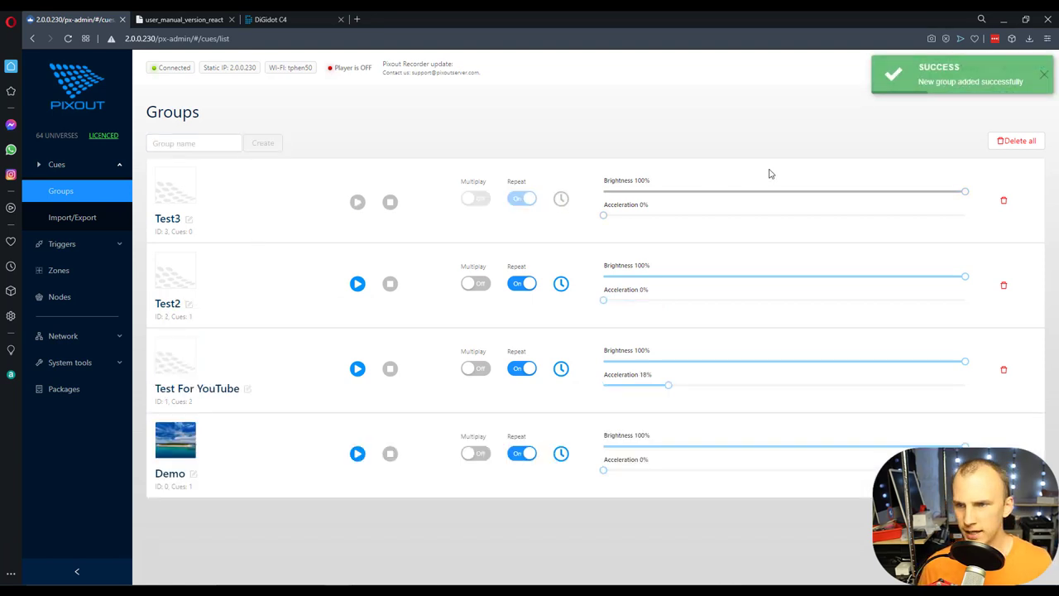
Open the Test3 group and add a new cue named Cue3.
click(176, 202)
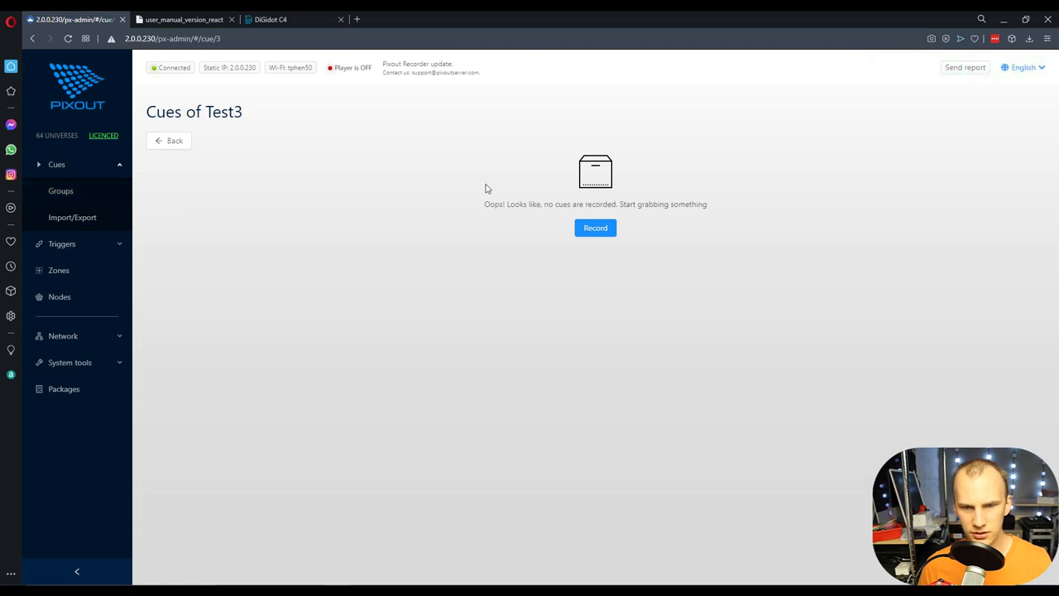
click(595, 228)
click(239, 190)
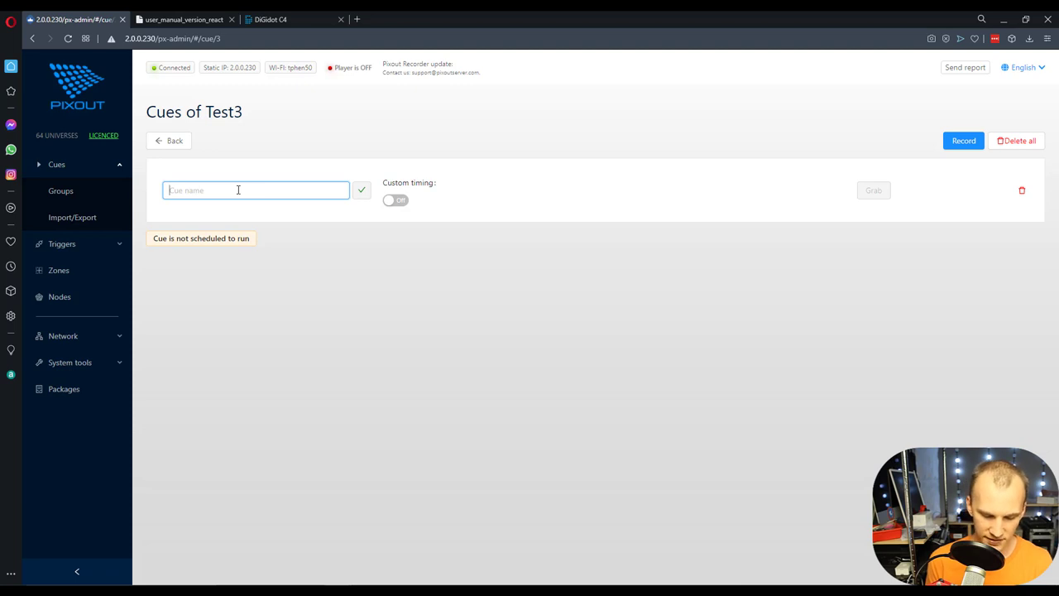
text(Cue 3)
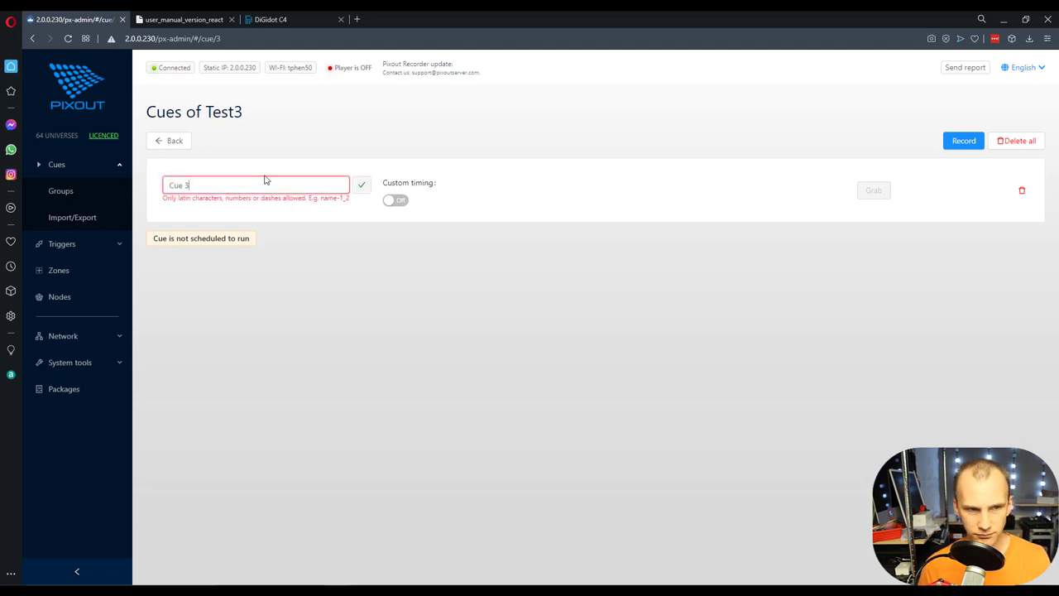
key(BackSpace)
text(3)
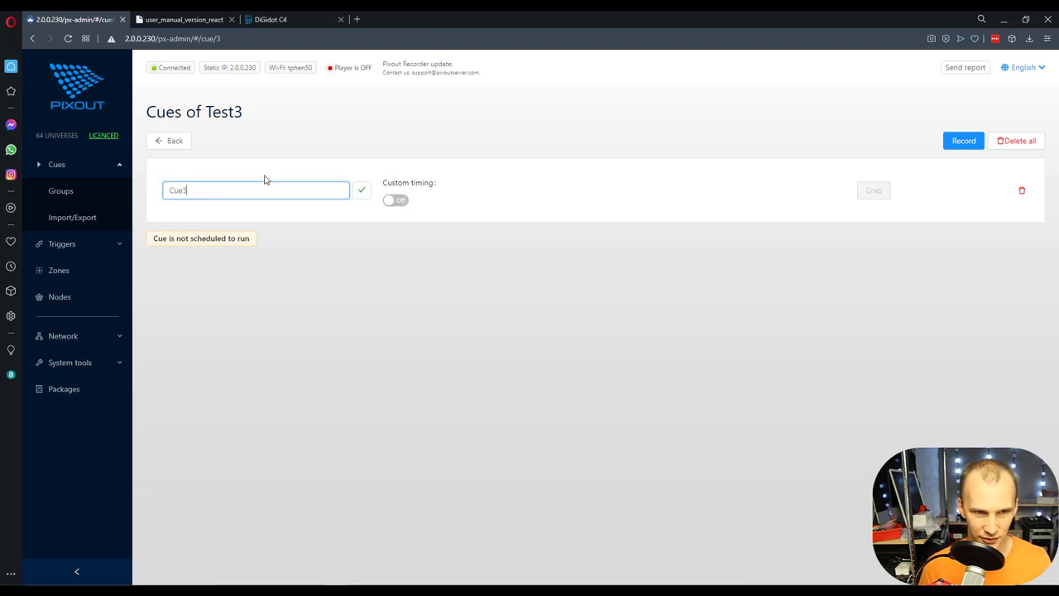
click(361, 192)
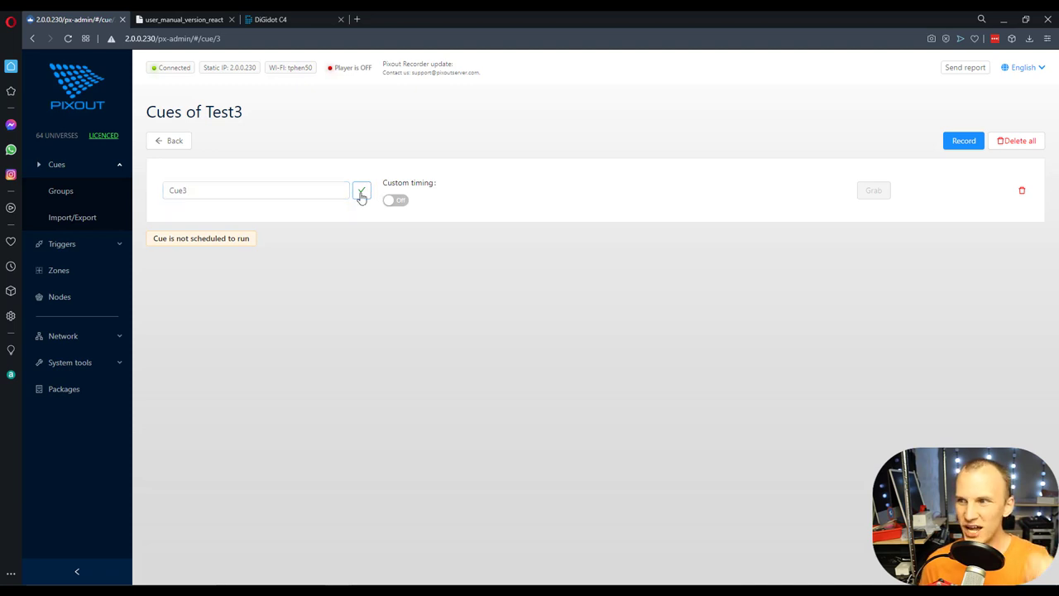
click(361, 195)
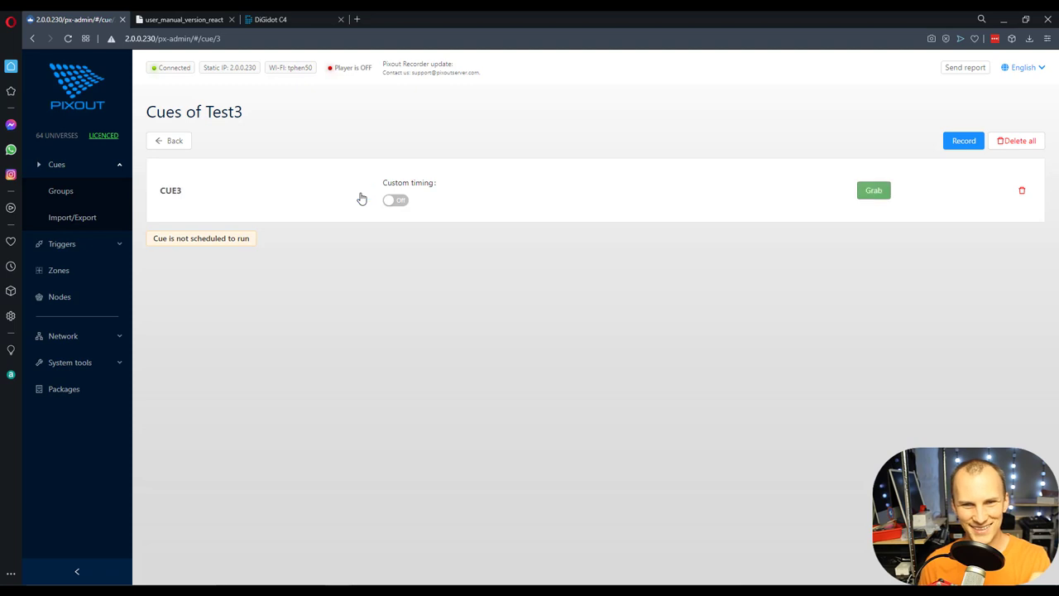
Start grabbing Cue3 in the Test3 group and switch to ONYX.
click(882, 201)
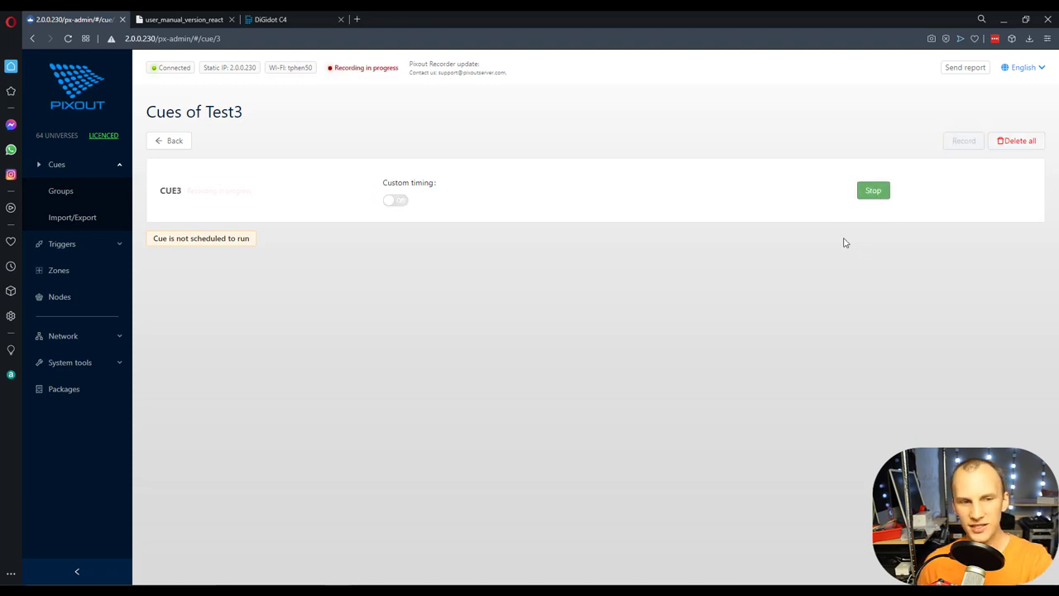
drag(188, 190, 264, 194)
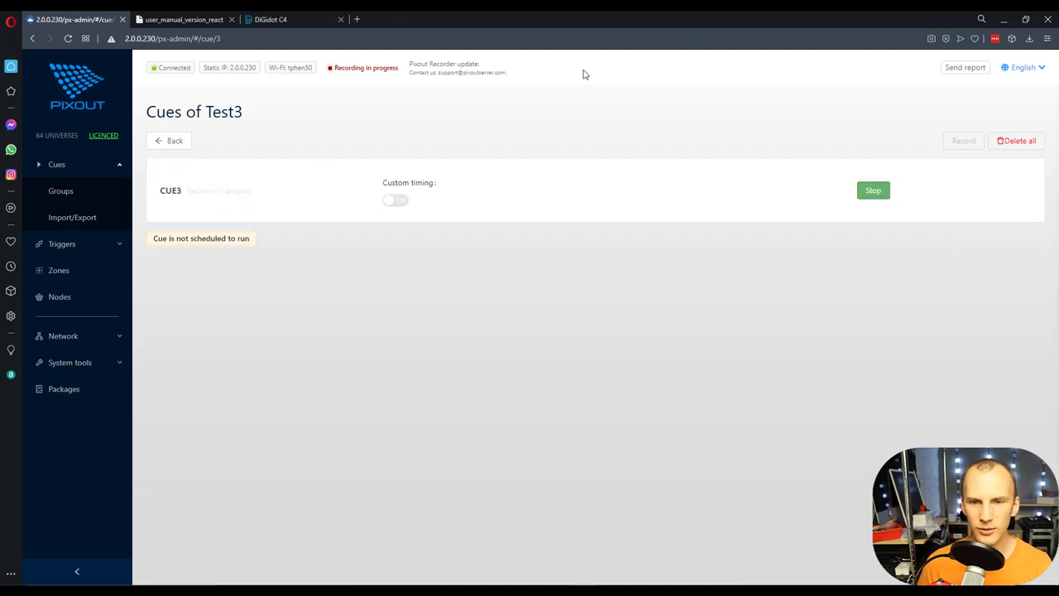
key(alt+Tab)
click(595, 199)
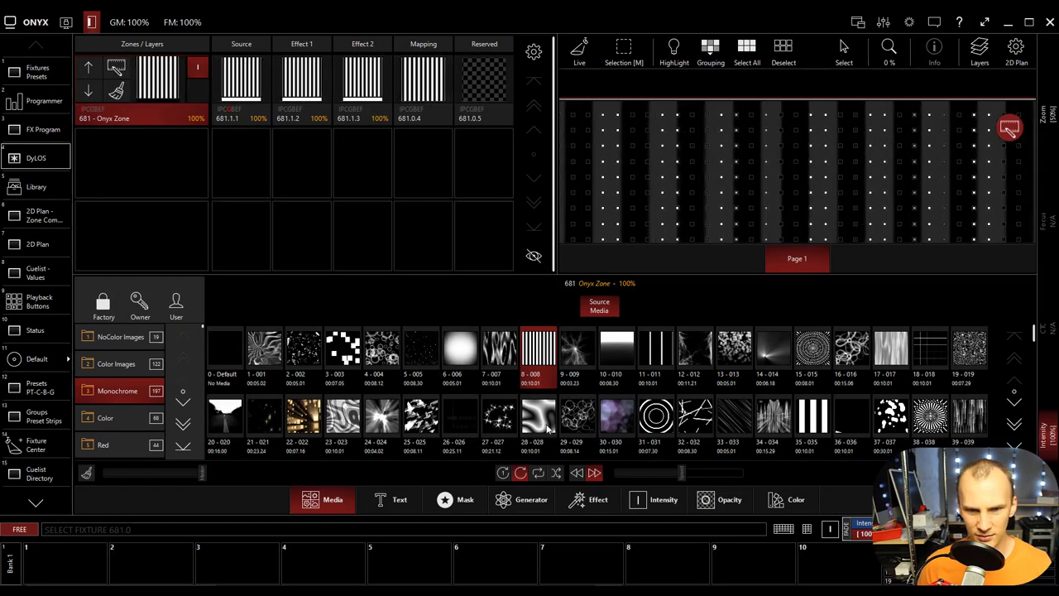
Run source media 028, 034 and 037 in turn on the Onyx Zone, and stop the Cue3 recording on the Pixout page.
click(537, 415)
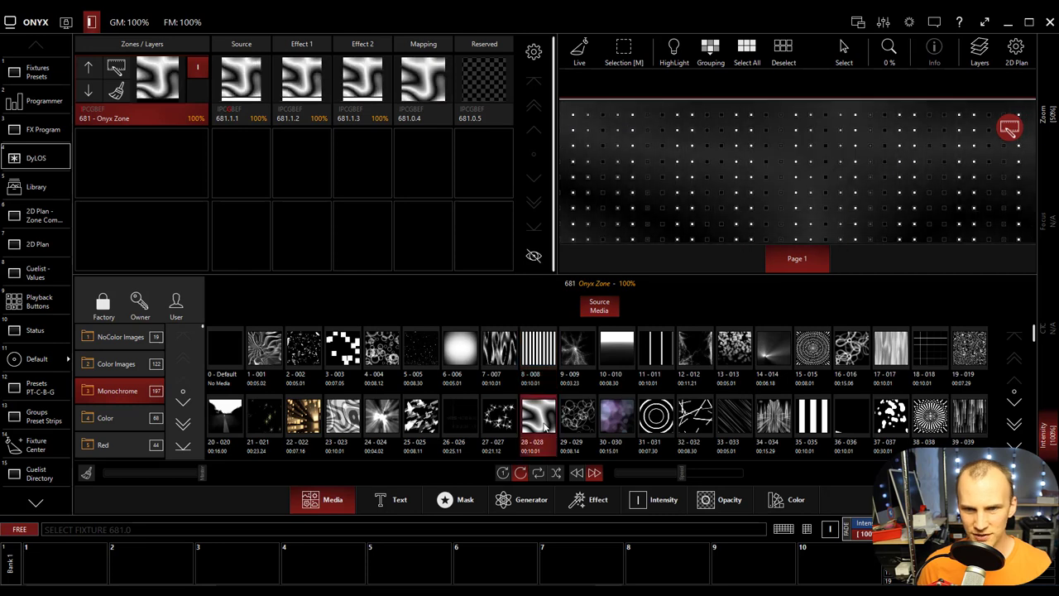
click(773, 416)
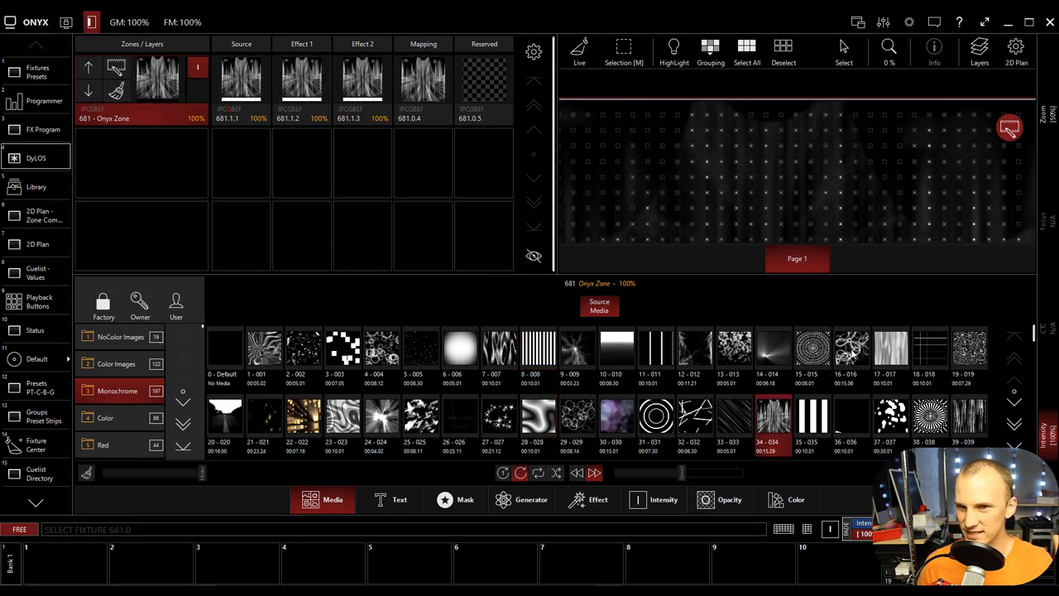
click(891, 417)
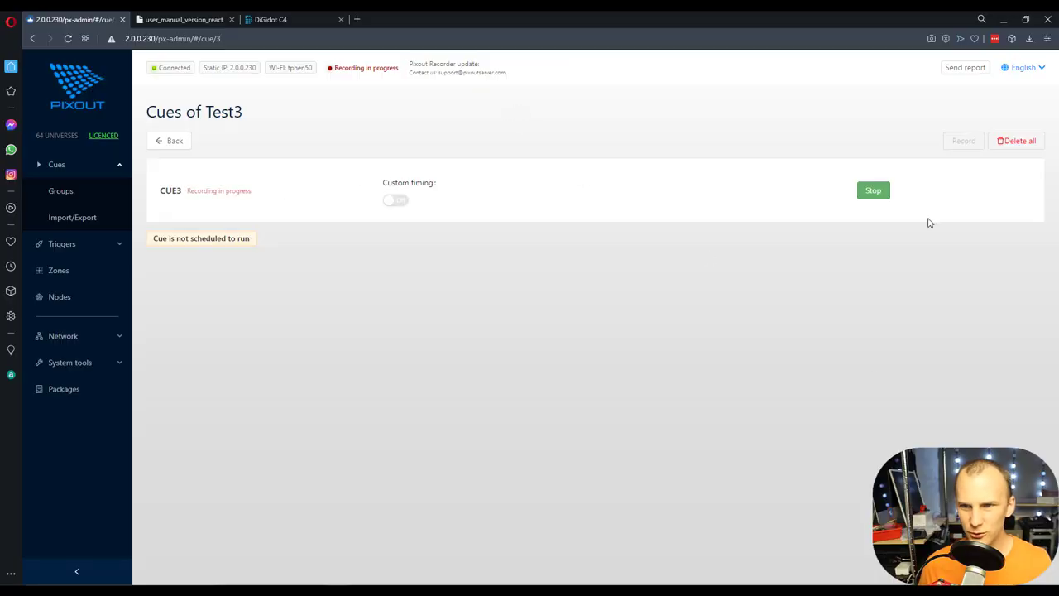
click(874, 194)
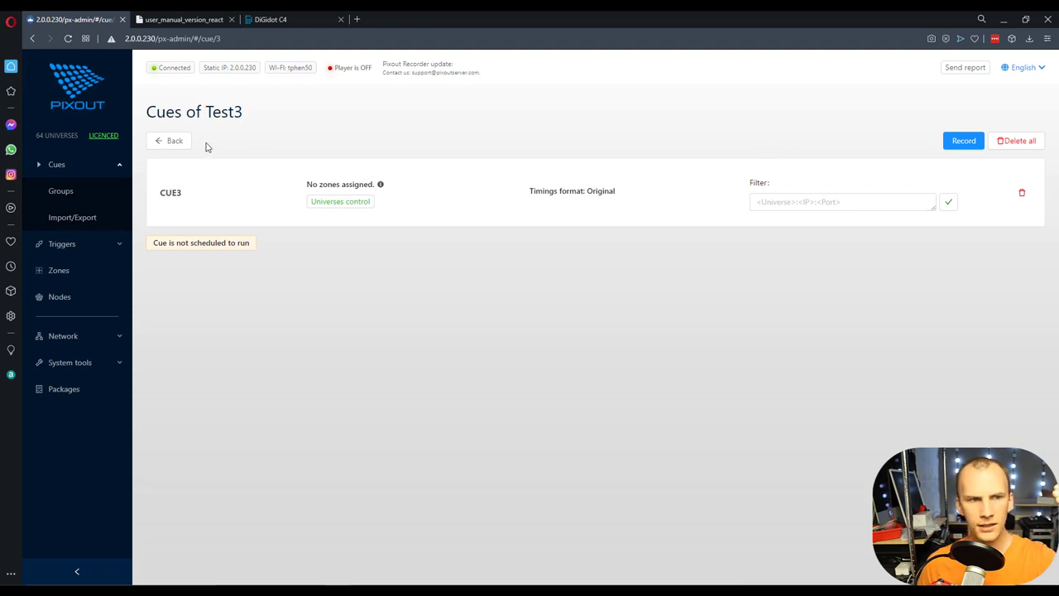
Look at Cue3's universe control settings and close them without changing any universe.
click(334, 203)
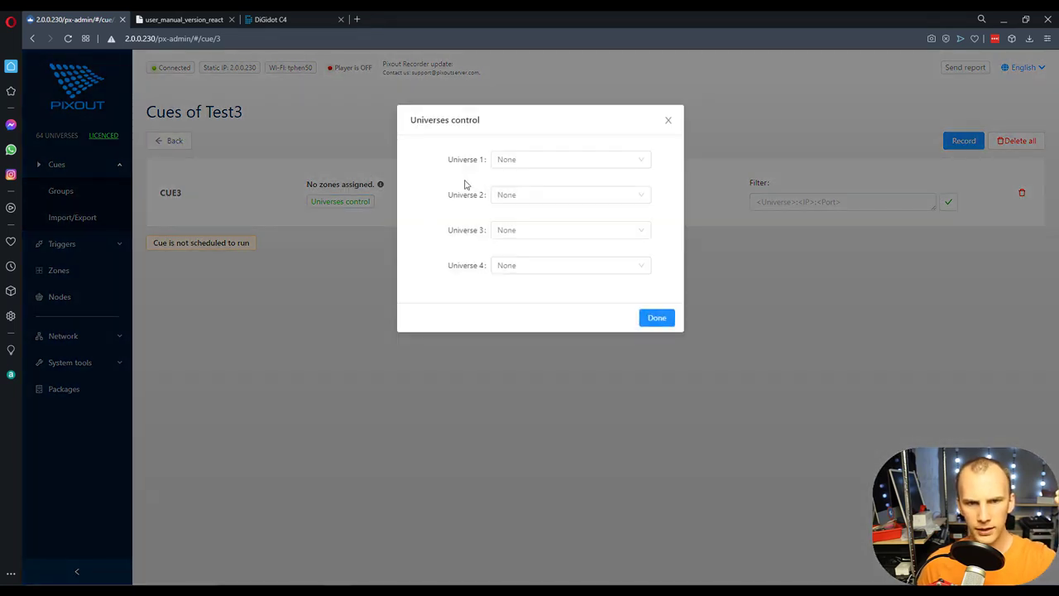
click(516, 161)
click(517, 161)
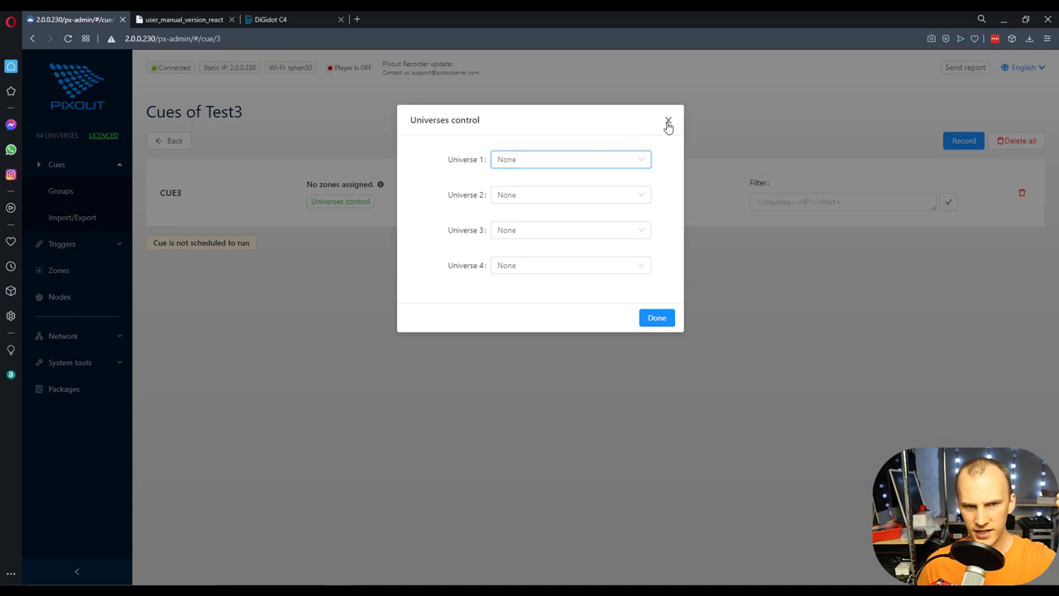
click(669, 121)
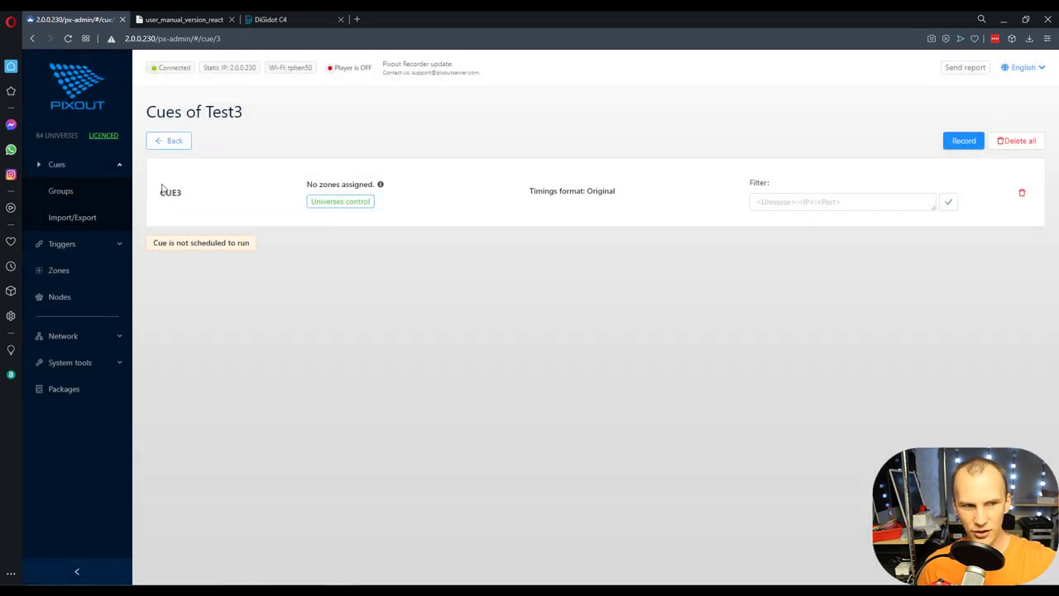
Leave the Test3 cues and review the unicast, detection and manual node settings on the Art-Net Nodes page.
click(185, 142)
click(53, 297)
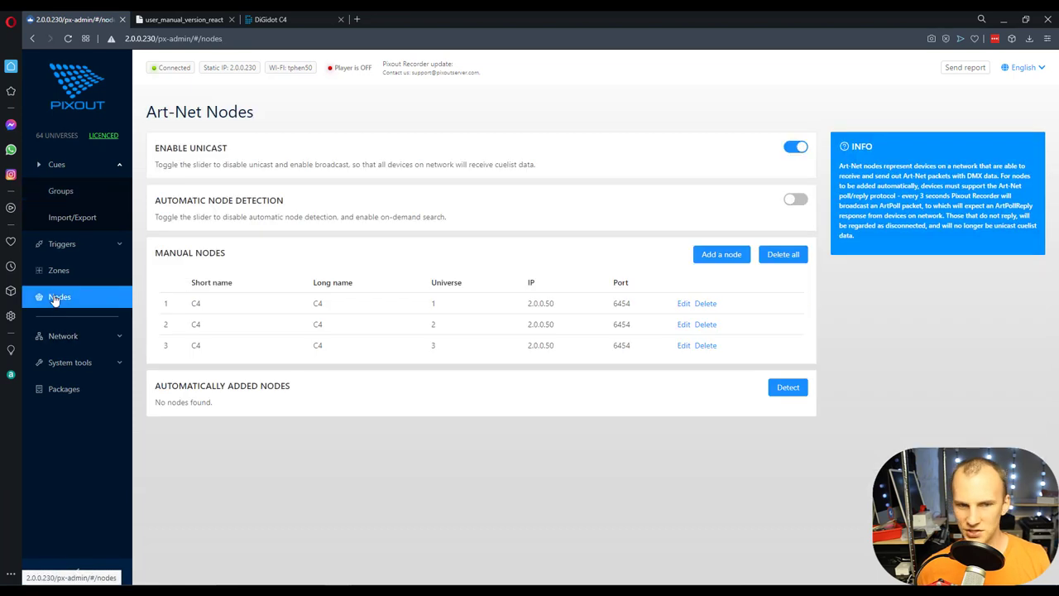
drag(324, 210, 417, 392)
click(416, 393)
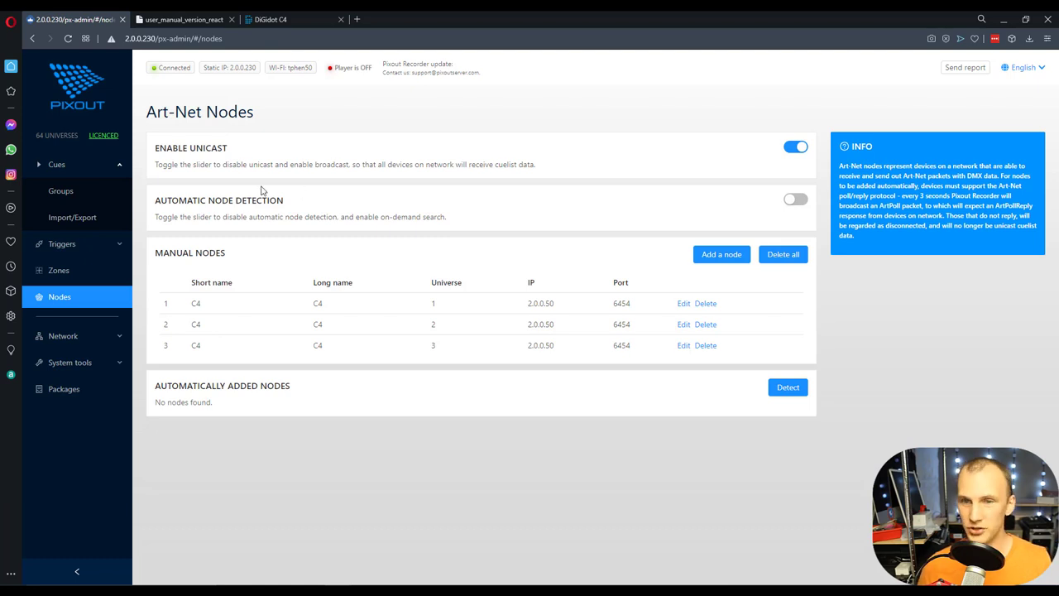
Return to the cue groups list, play the Test3 group and stop it.
click(81, 166)
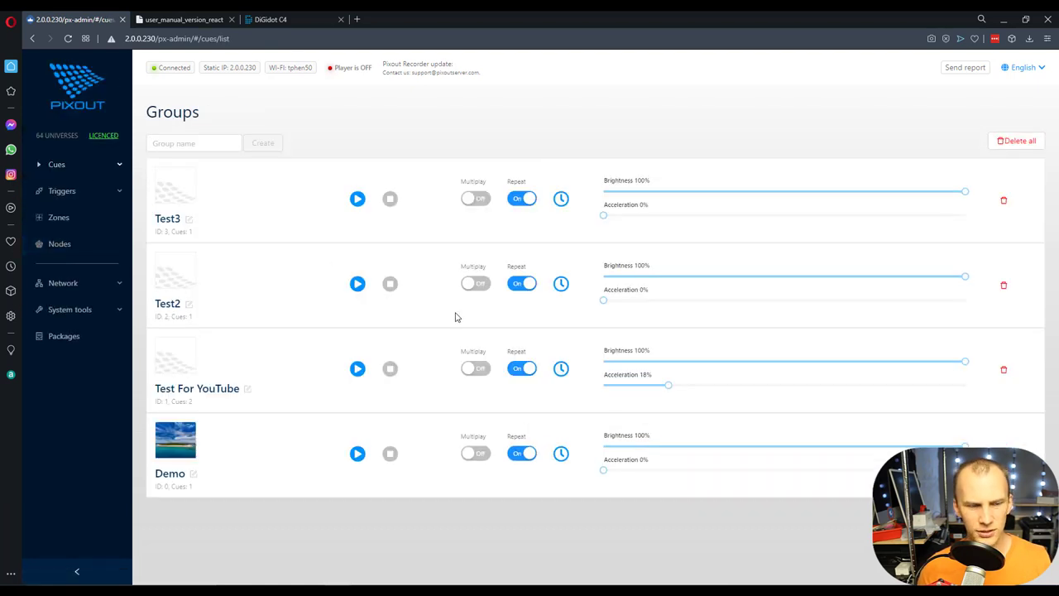
click(358, 200)
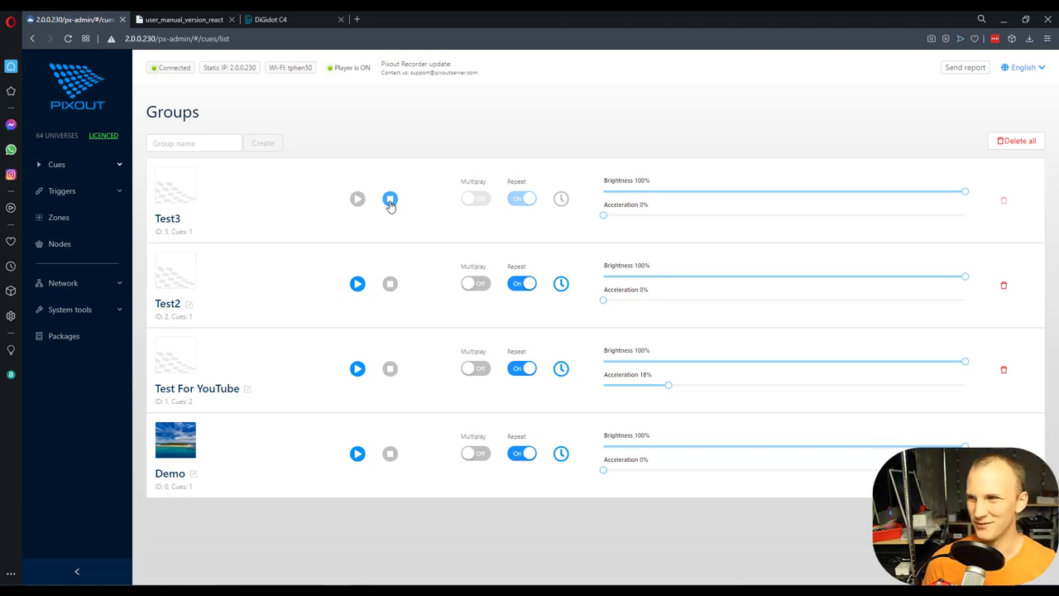
click(389, 201)
Play the Test2 group, switch playback to Test For YouTube, and stop, replay and stop that group.
click(358, 284)
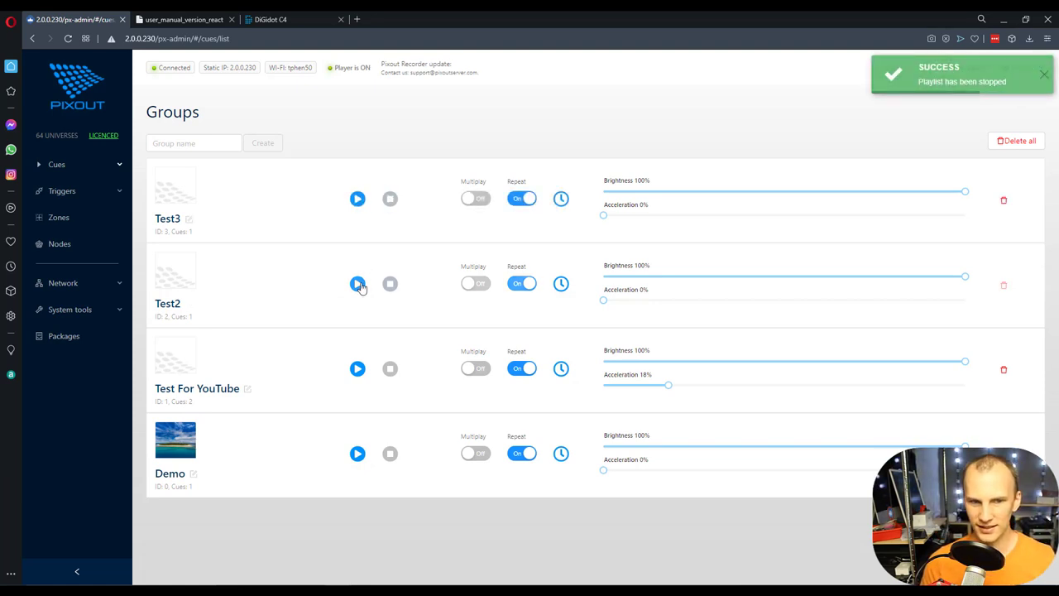
click(358, 368)
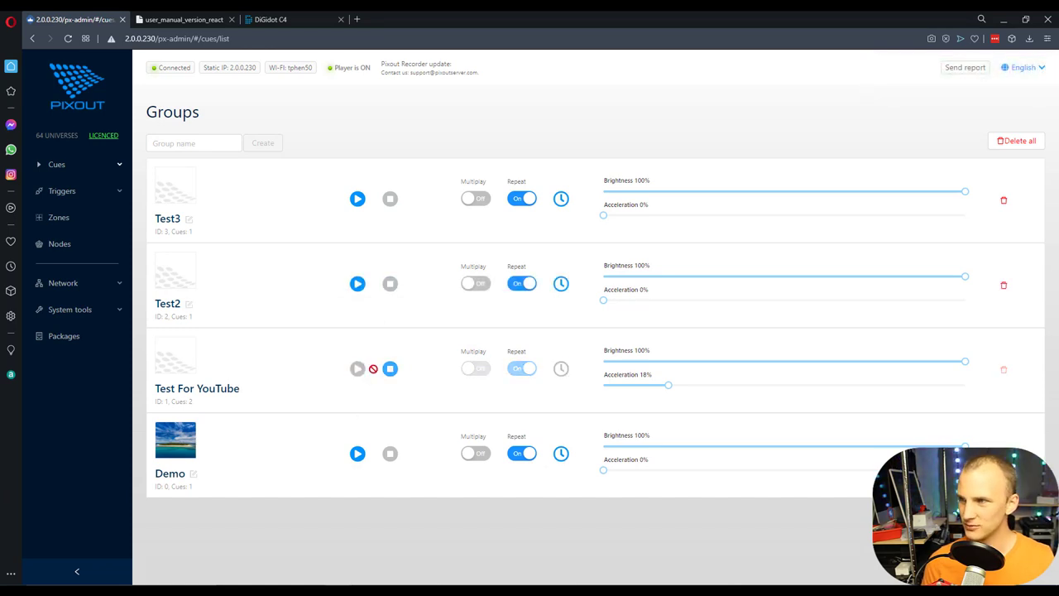
click(390, 369)
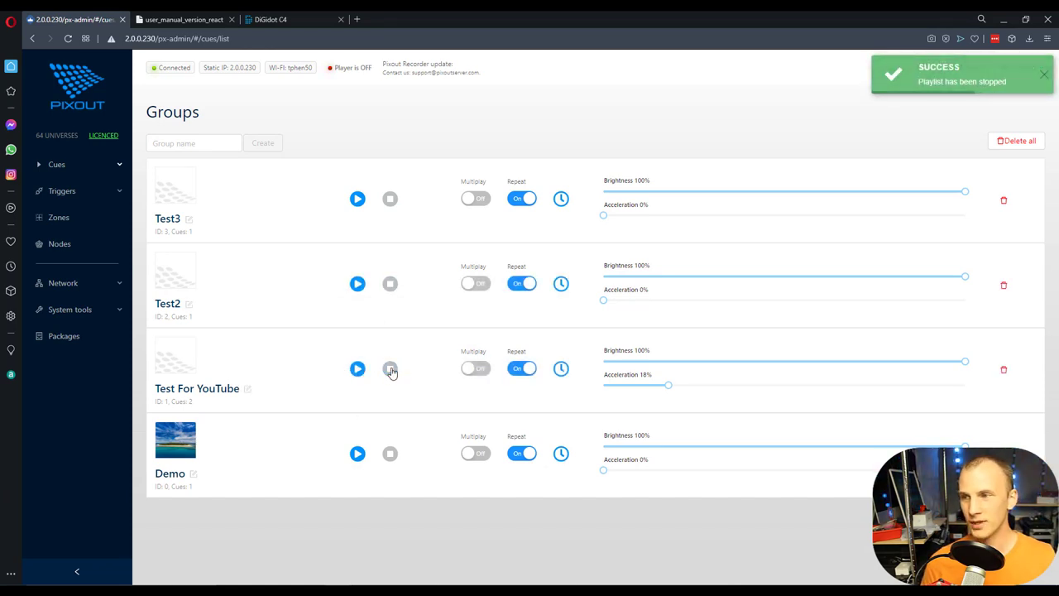
click(359, 370)
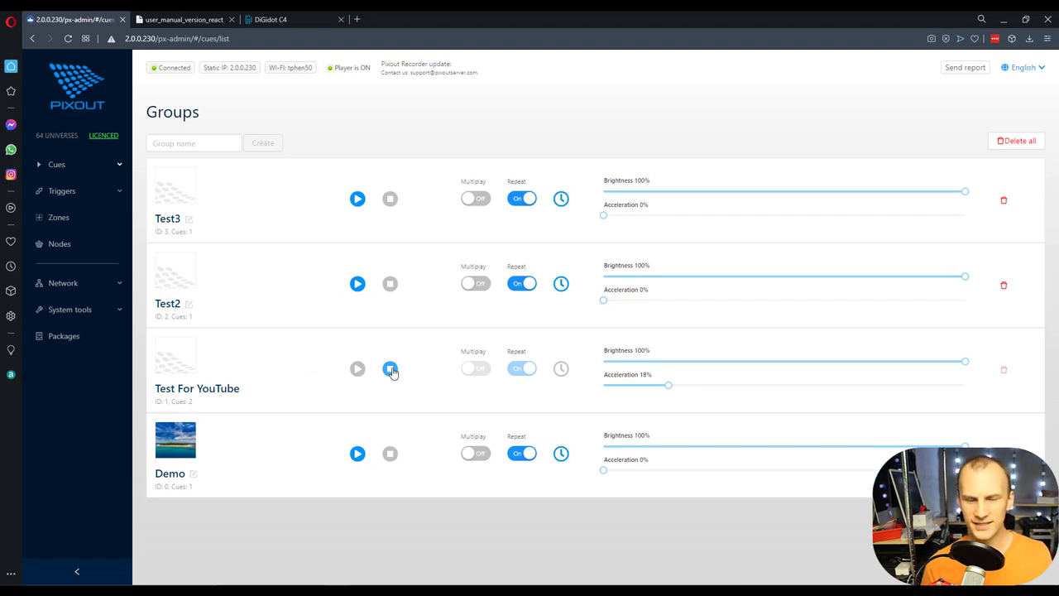
click(391, 369)
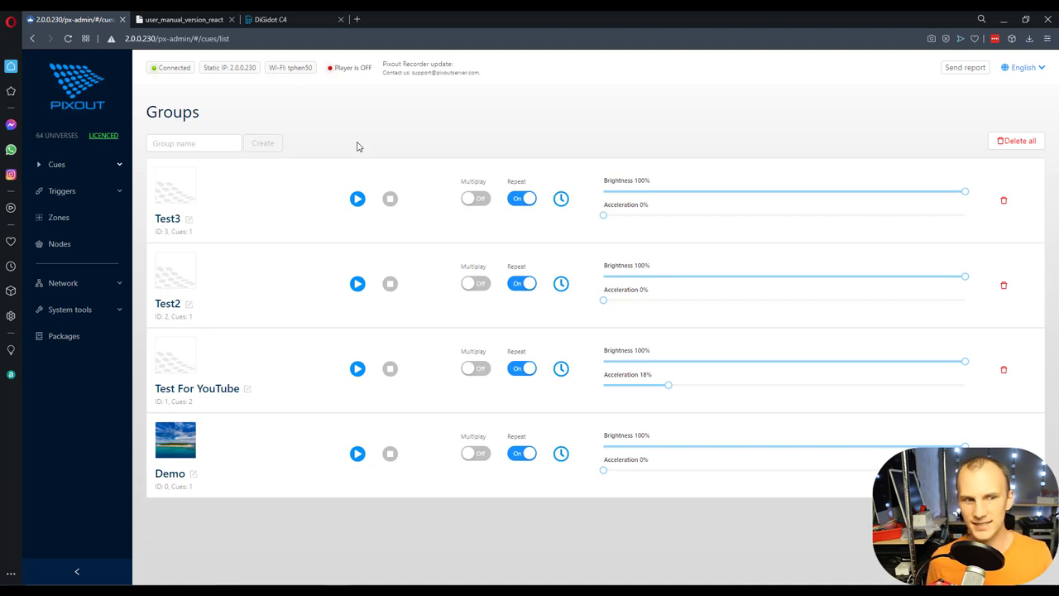
click(145, 38)
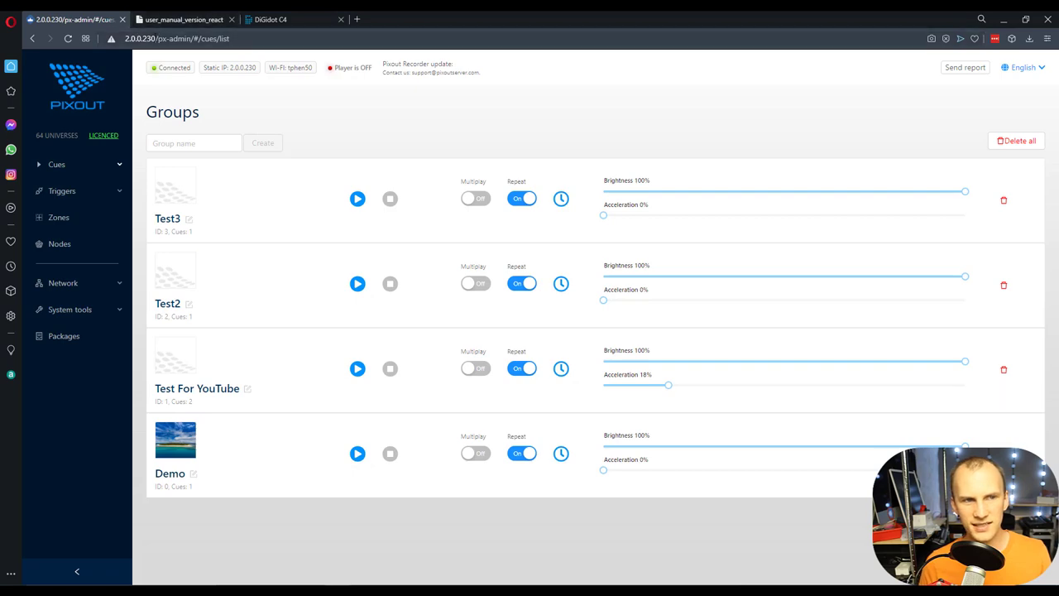
click(156, 38)
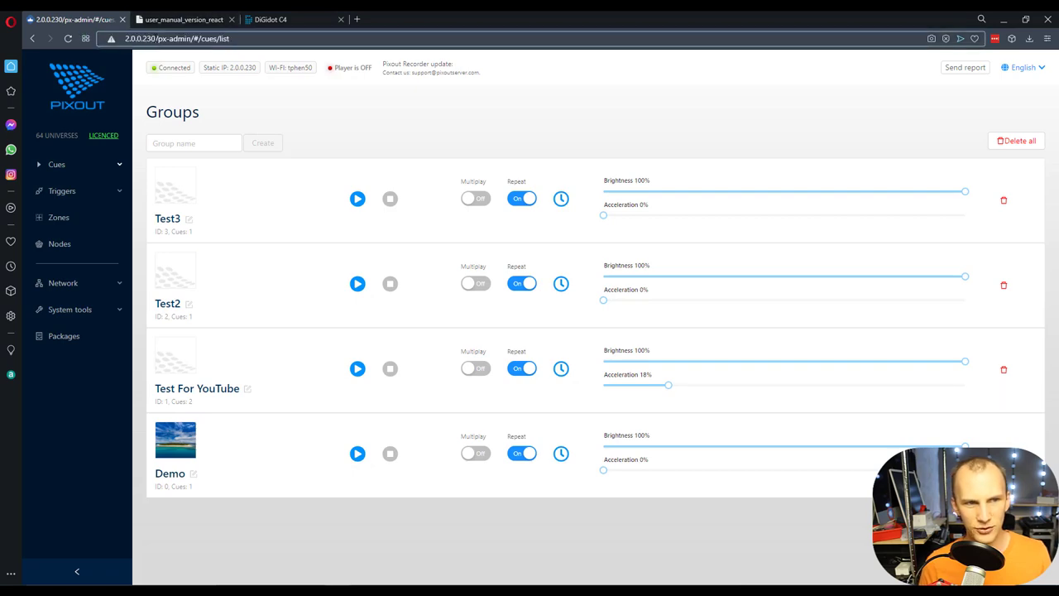
drag(155, 38, 124, 38)
key(ctrl+c)
key(ctrl+t)
key(ctrl+v)
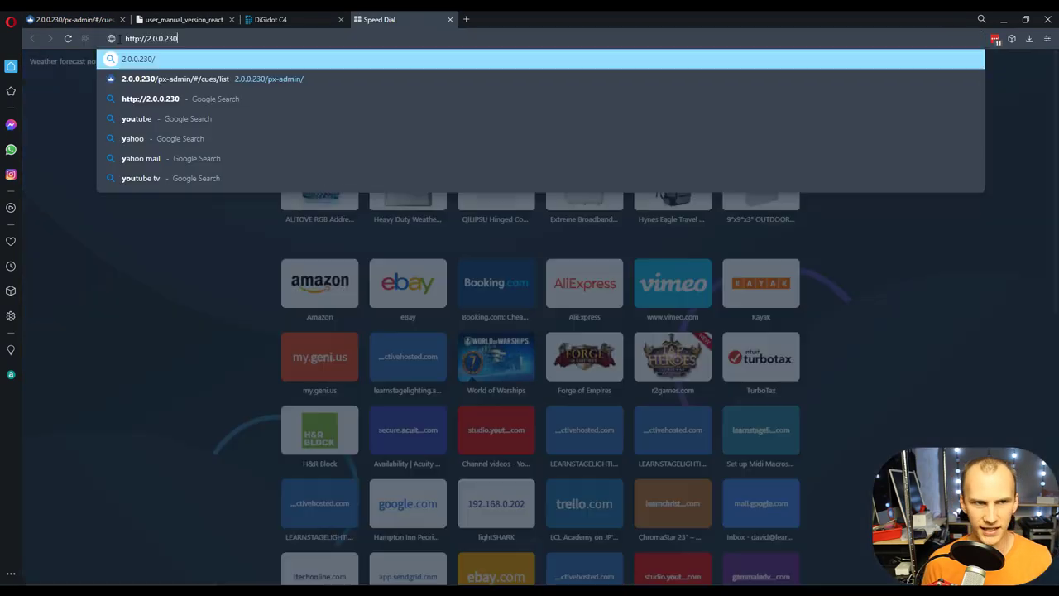
key(Return)
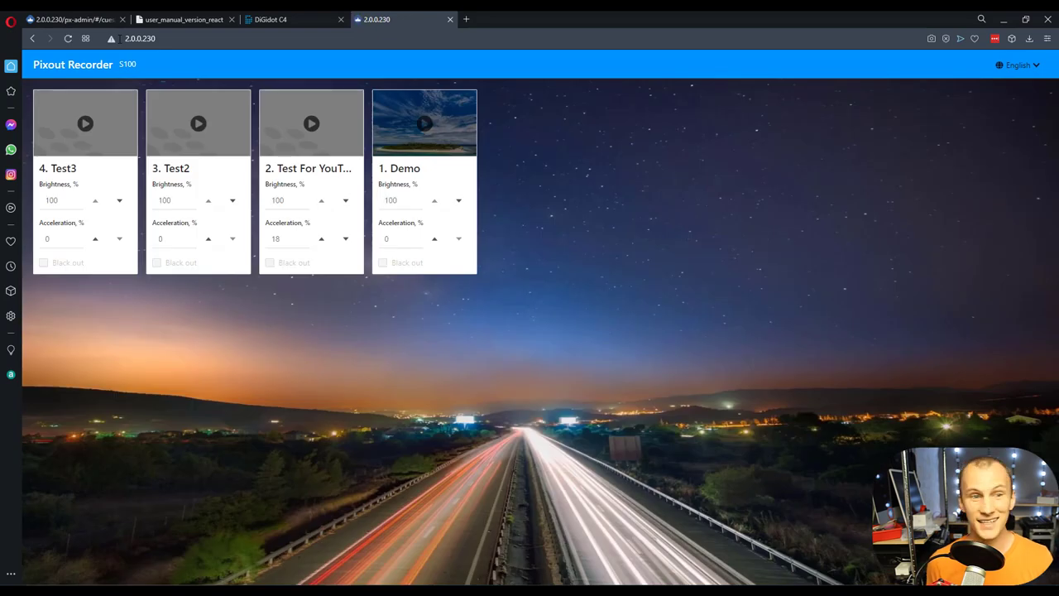
Play the Demo group and lower its brightness to 93%.
click(441, 138)
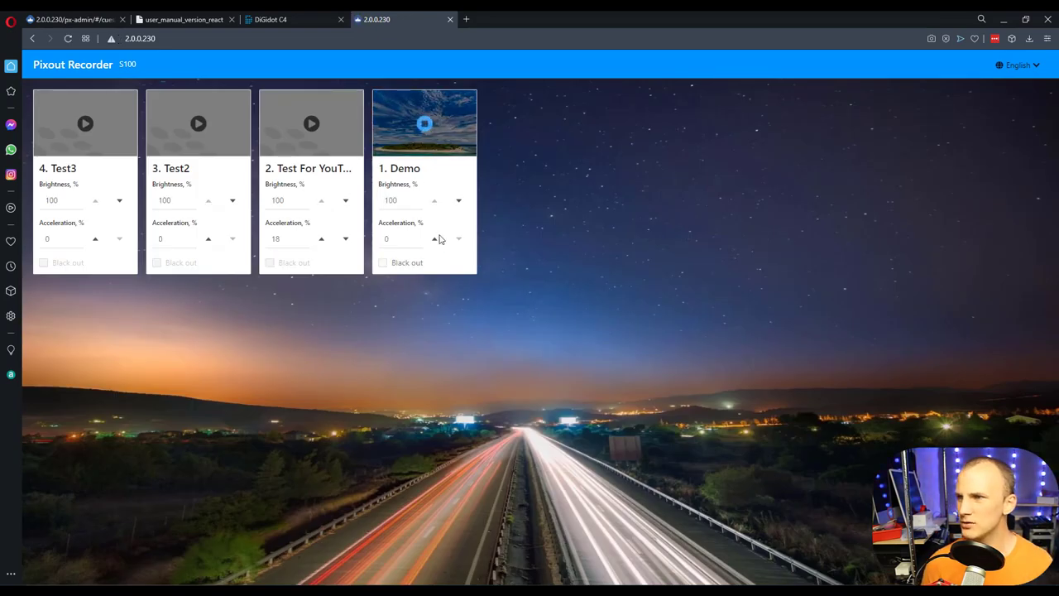
click(409, 201)
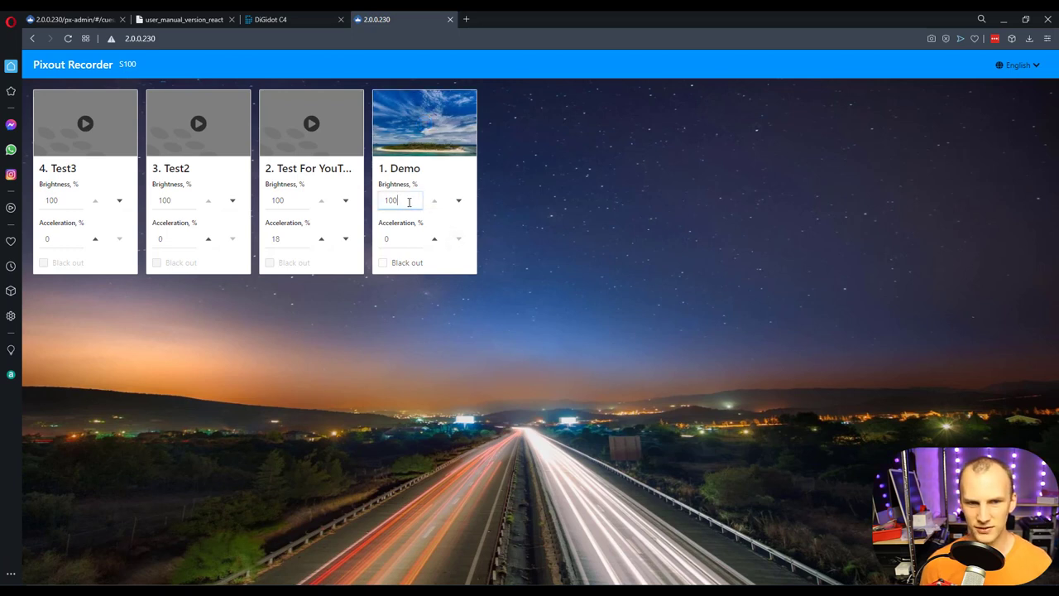
click(459, 201)
click(460, 201)
click(459, 201)
click(460, 201)
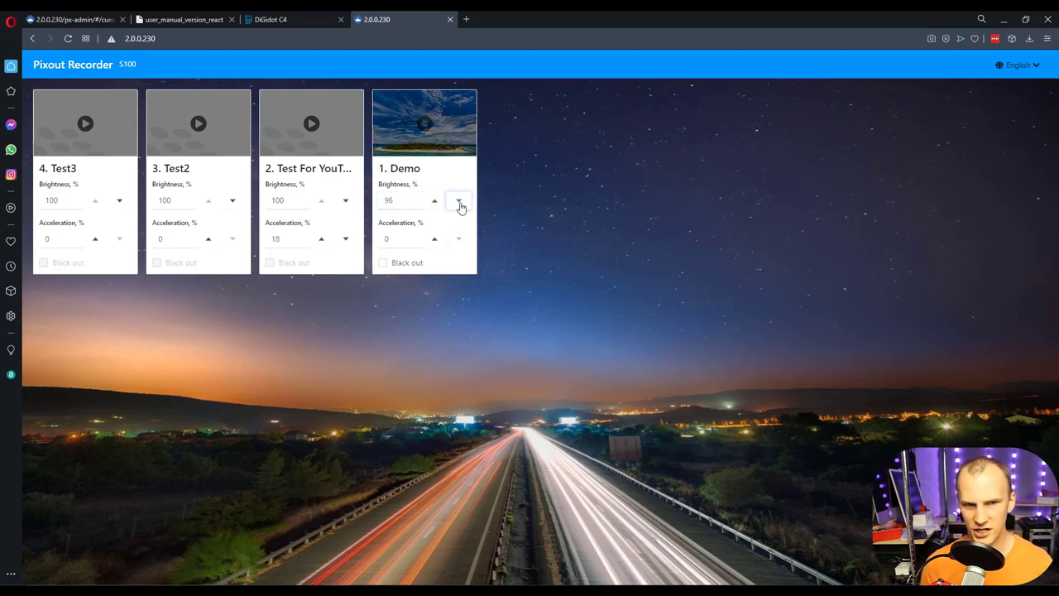
click(459, 201)
click(460, 201)
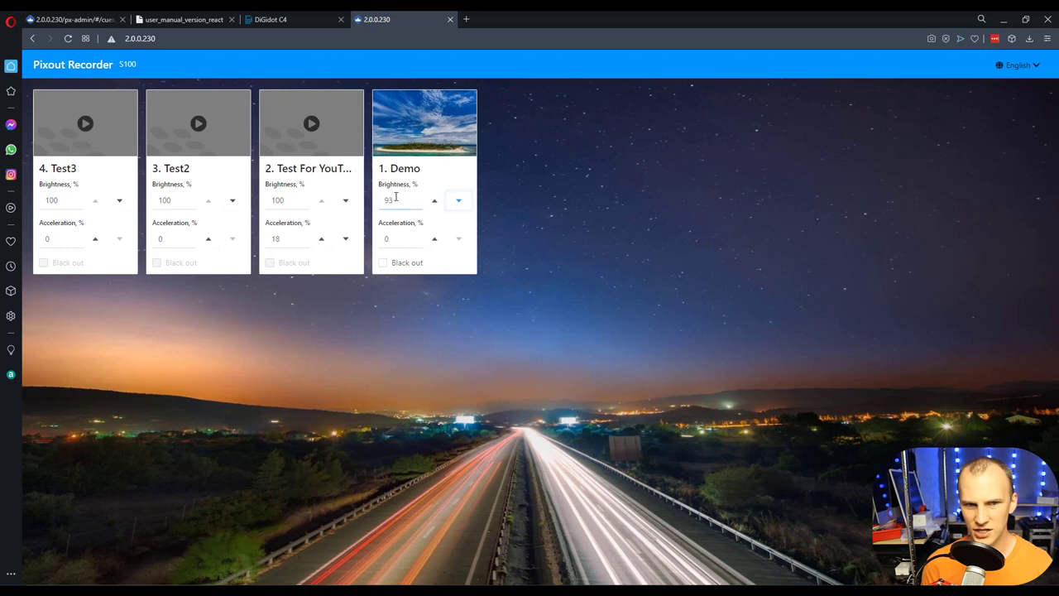
Dim the Demo group's brightness to 10% and restore it to 100%.
drag(418, 200, 367, 202)
text(10)
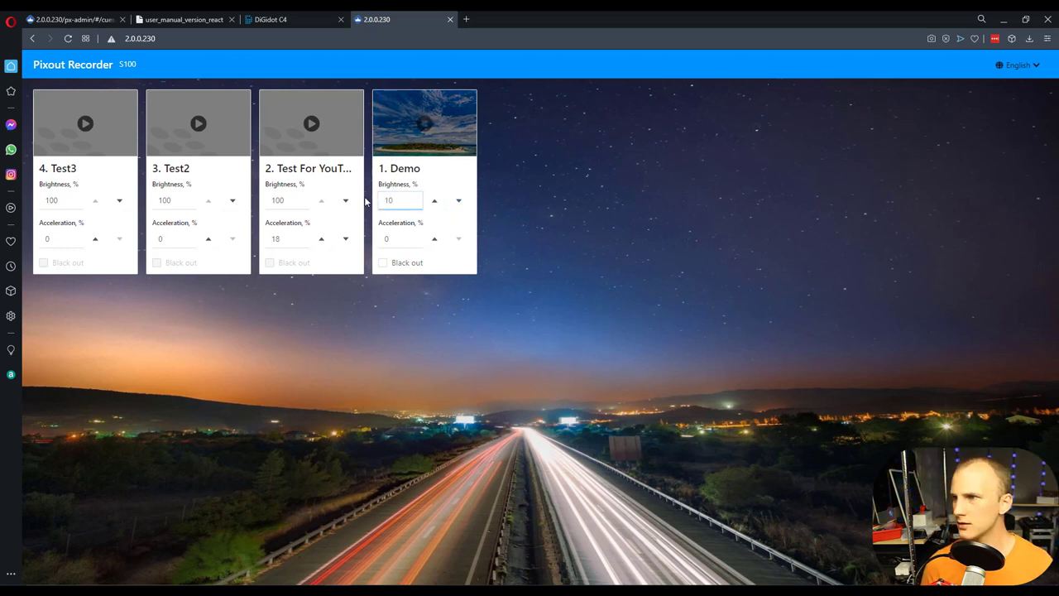
text(0)
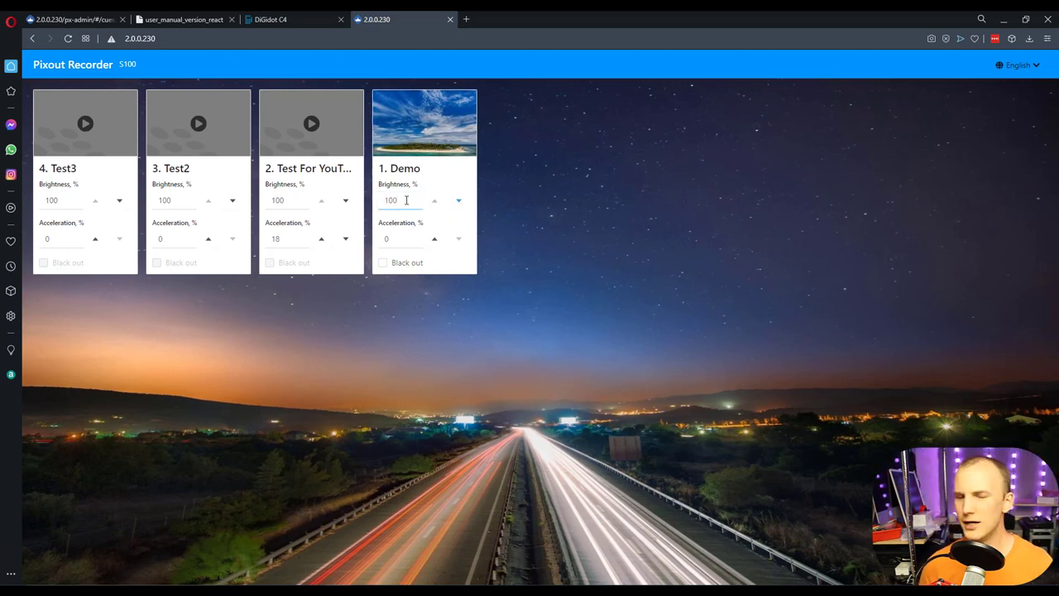
Raise the Demo group's acceleration to 100%, and reduce it stepwise to 95%.
click(400, 238)
drag(427, 239, 360, 242)
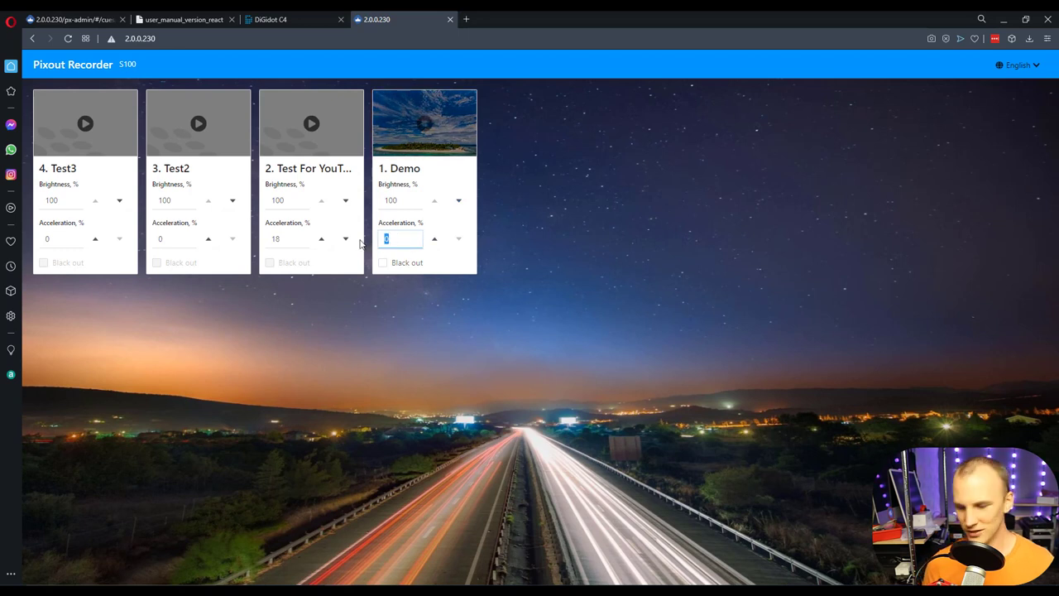
text(100)
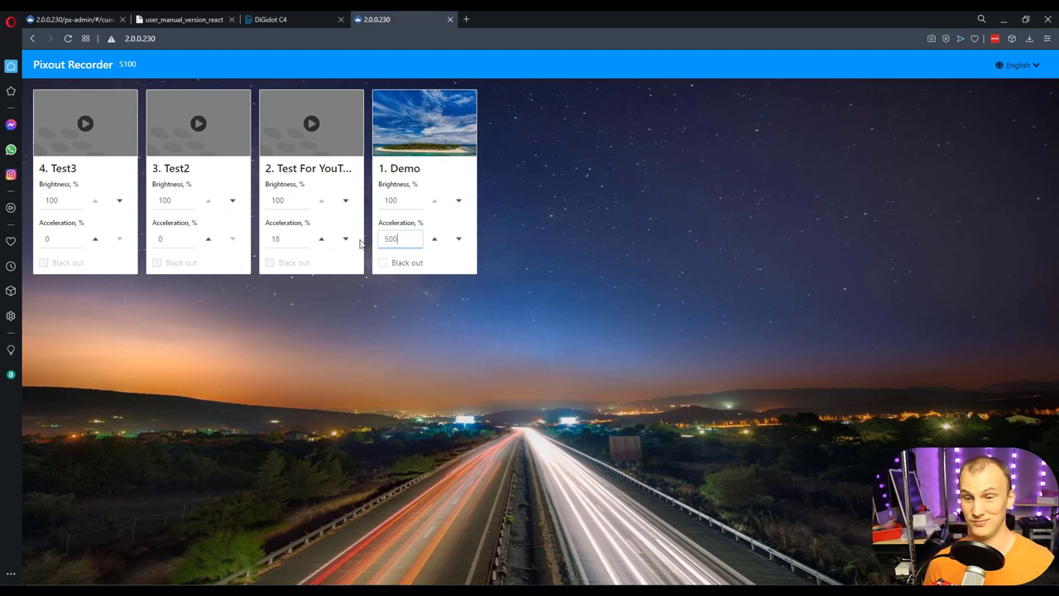
key(Return)
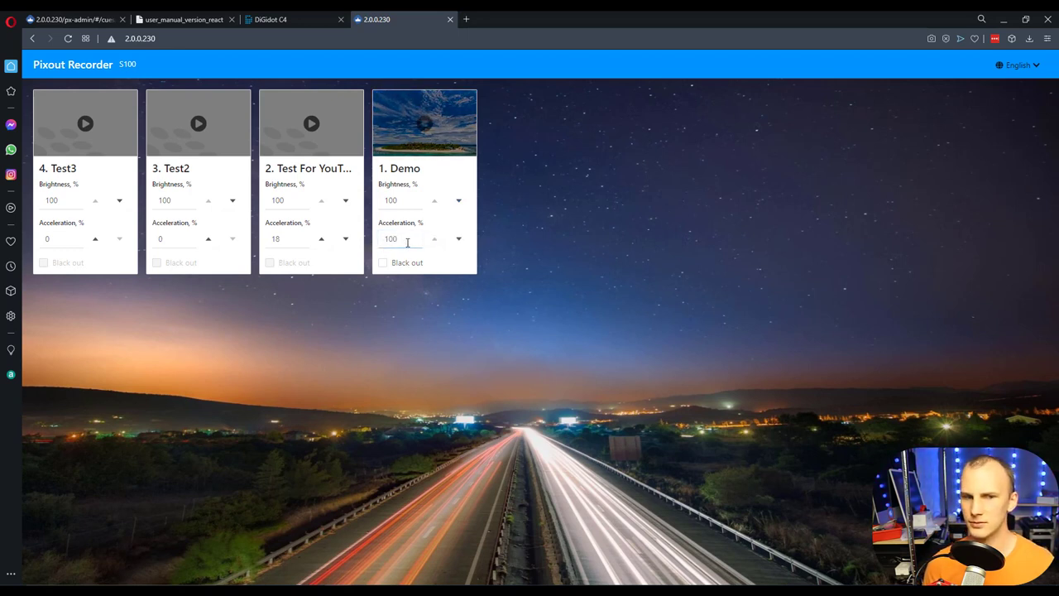
click(459, 239)
click(458, 239)
click(458, 239)
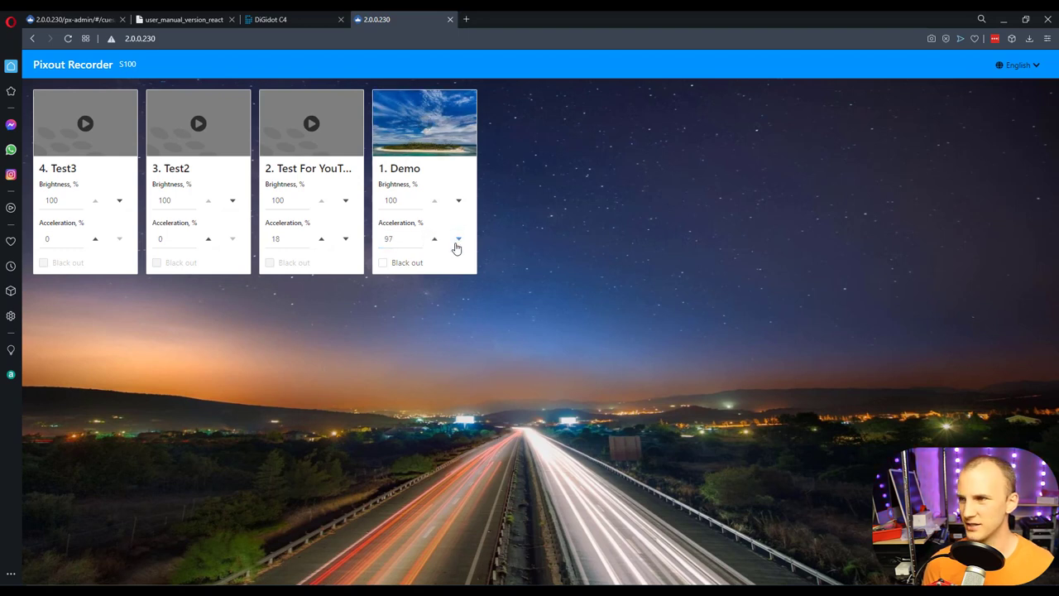
click(459, 239)
click(458, 239)
Black out the Demo group and lower its brightness to 20%.
click(384, 263)
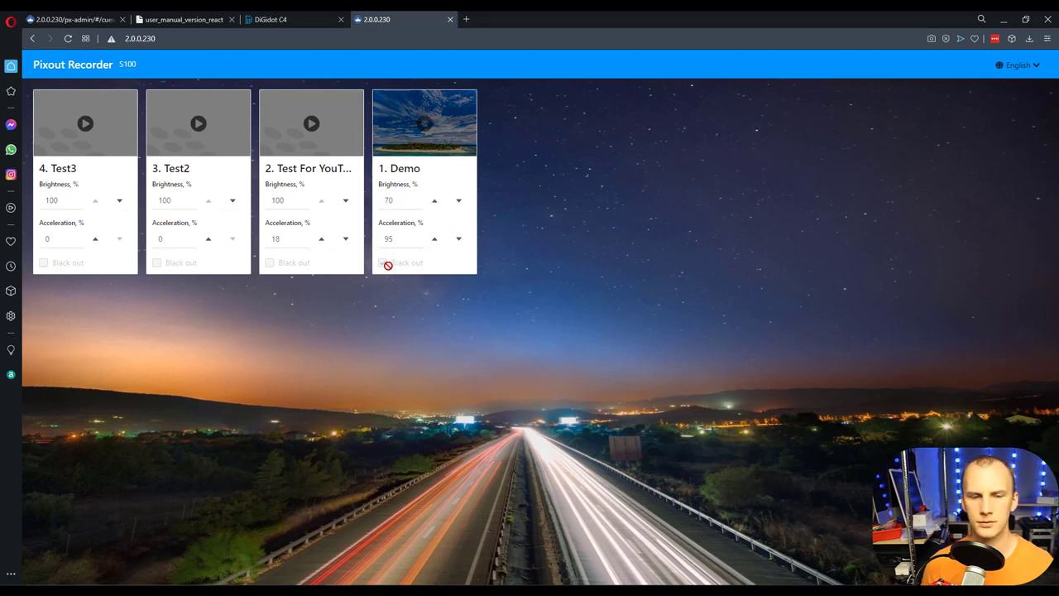
scroll(396, 199, down, 2)
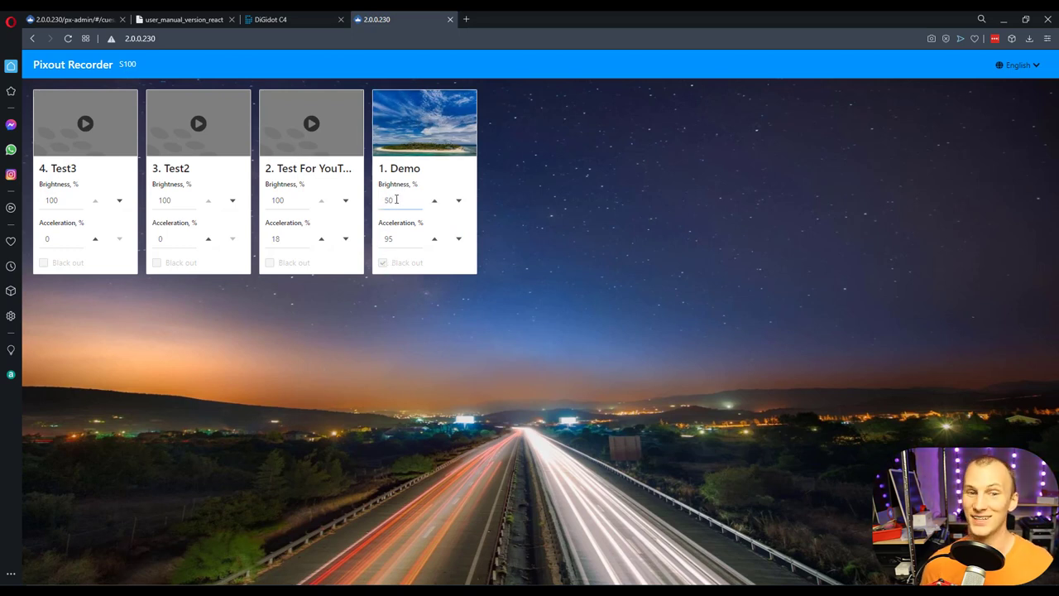
scroll(396, 199, down, 2)
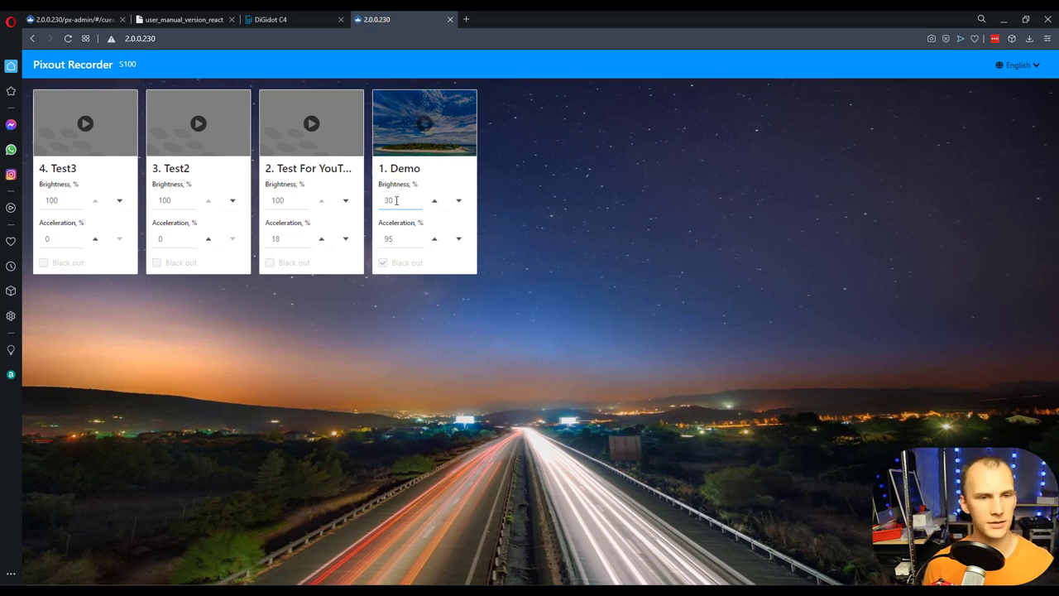
Switch playback from Test For YouTube to Test3 and back, and check the playback state on the admin page.
click(311, 123)
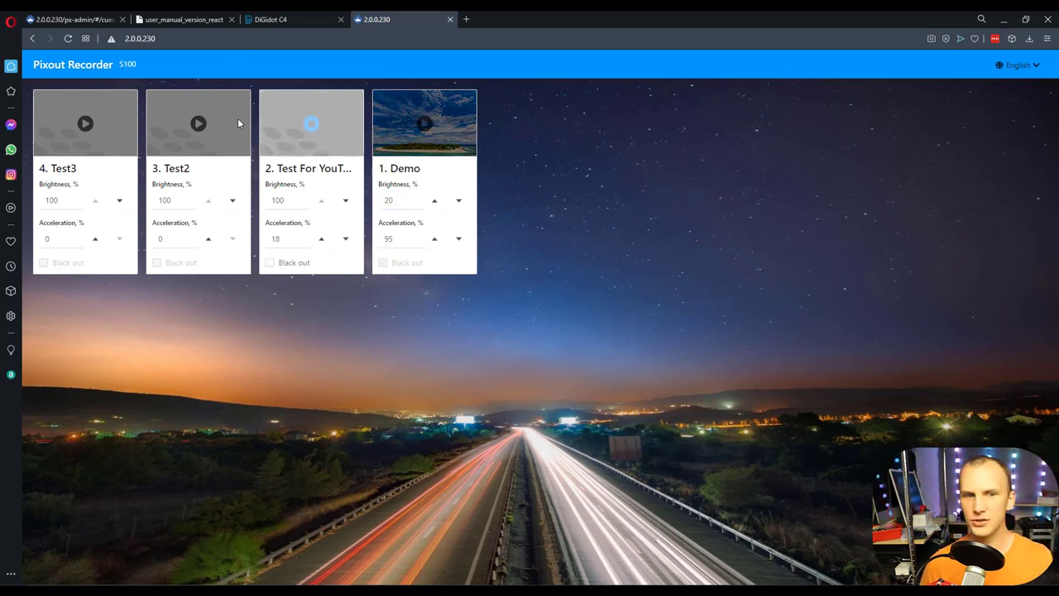
click(95, 130)
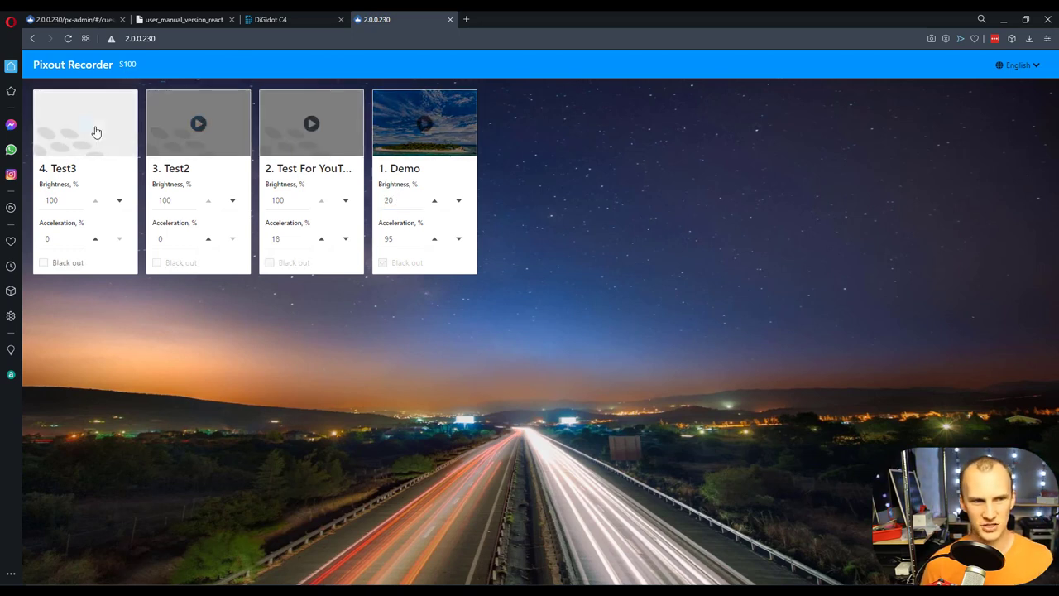
click(303, 128)
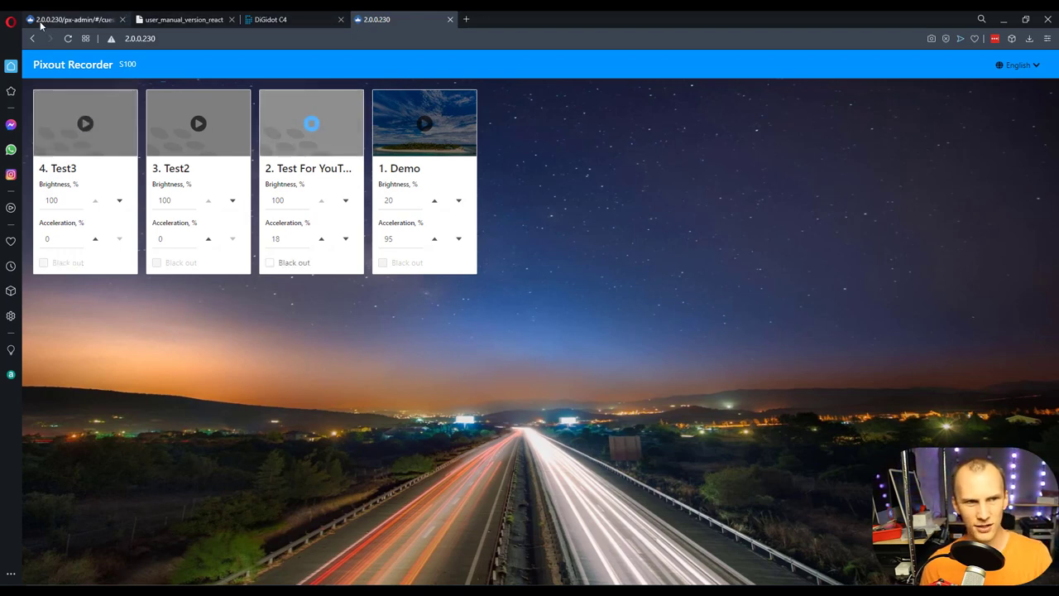
click(69, 18)
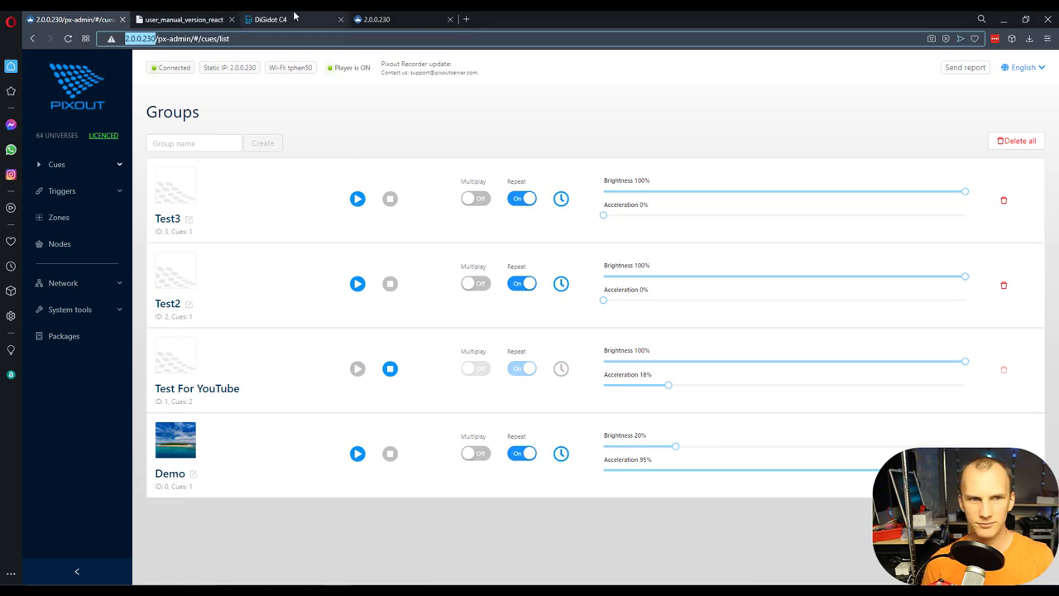
click(376, 19)
Play Test2, switch playback to Test3, and check the groups on the admin page before returning to the user page.
click(191, 141)
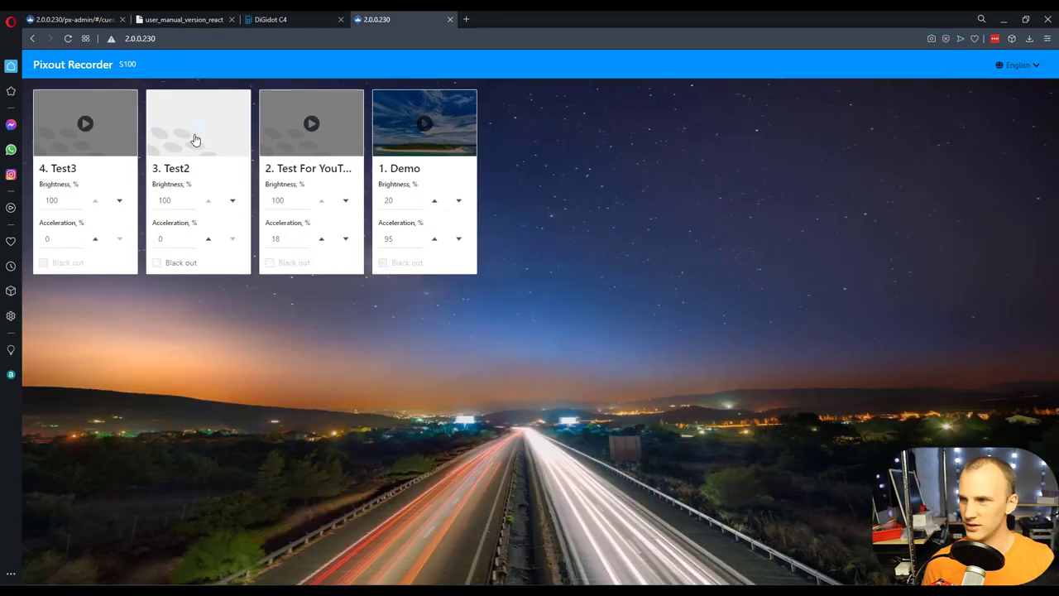
click(86, 124)
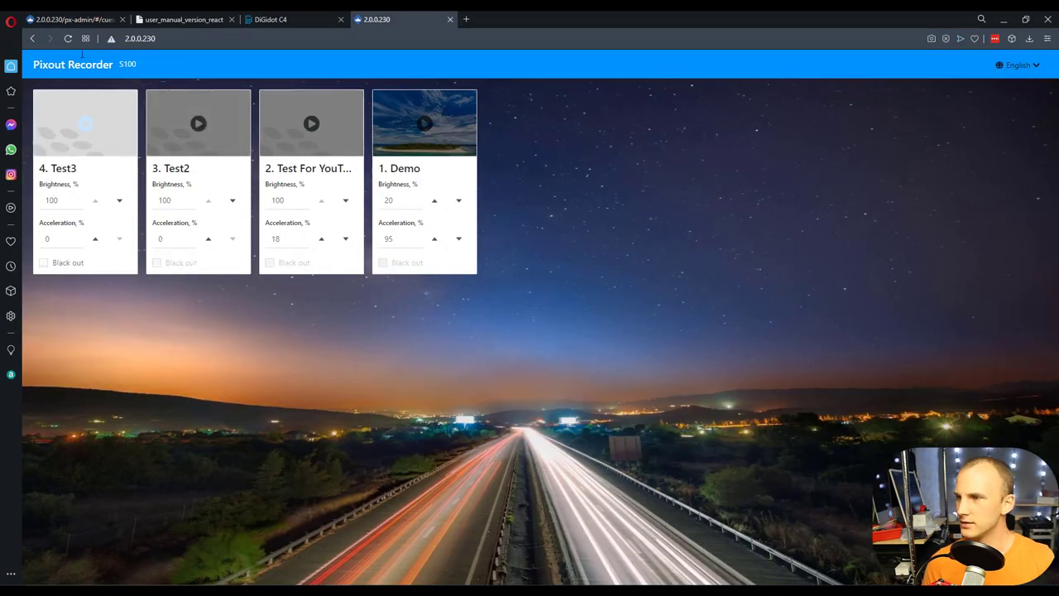
click(75, 19)
click(376, 19)
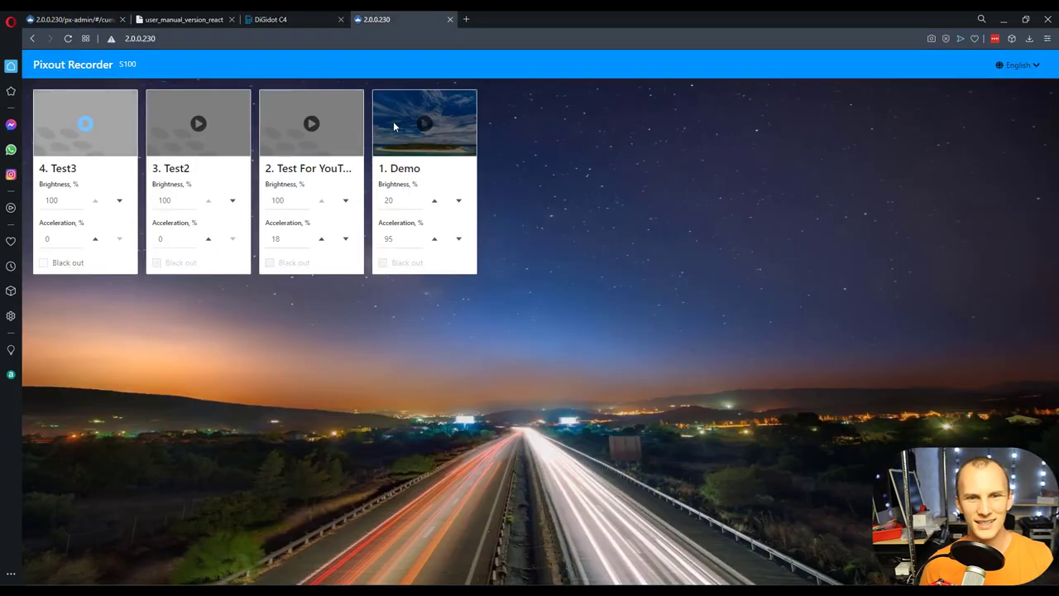
Play the Demo group from the user page and set its brightness to 100%.
click(428, 121)
click(48, 17)
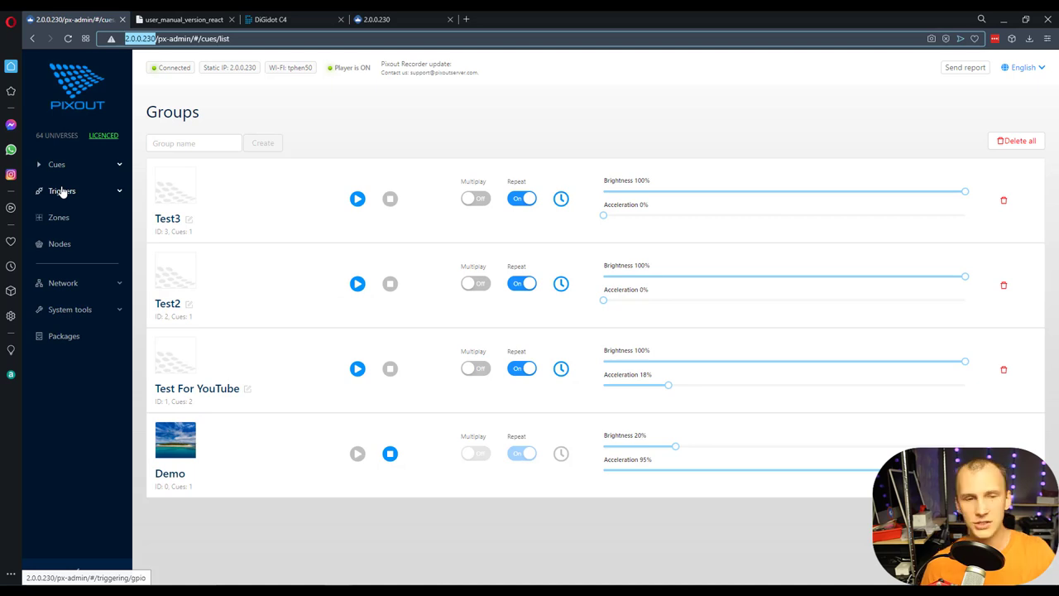
click(376, 19)
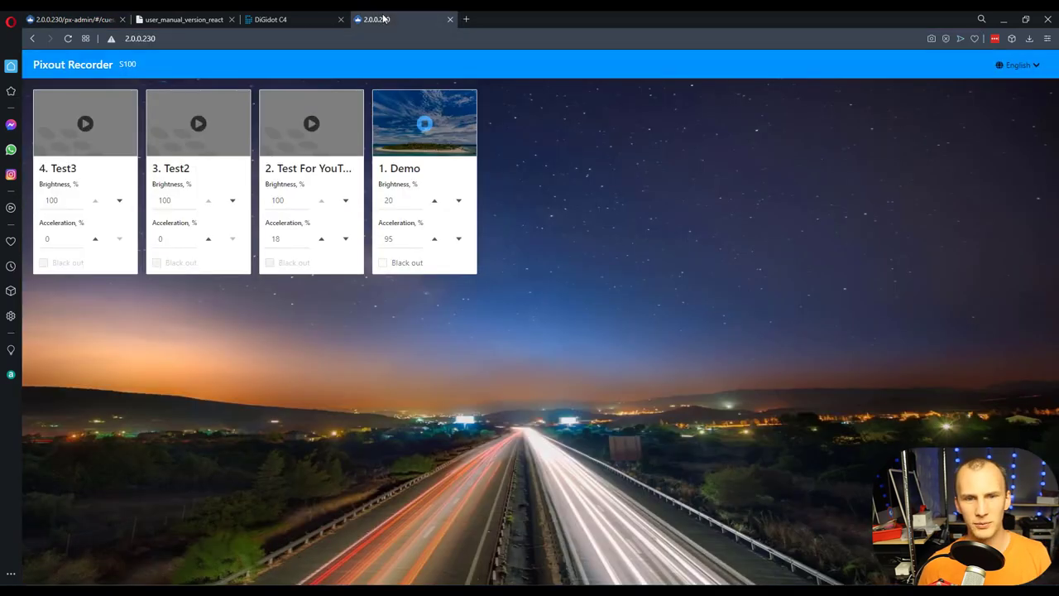
double_click(408, 239)
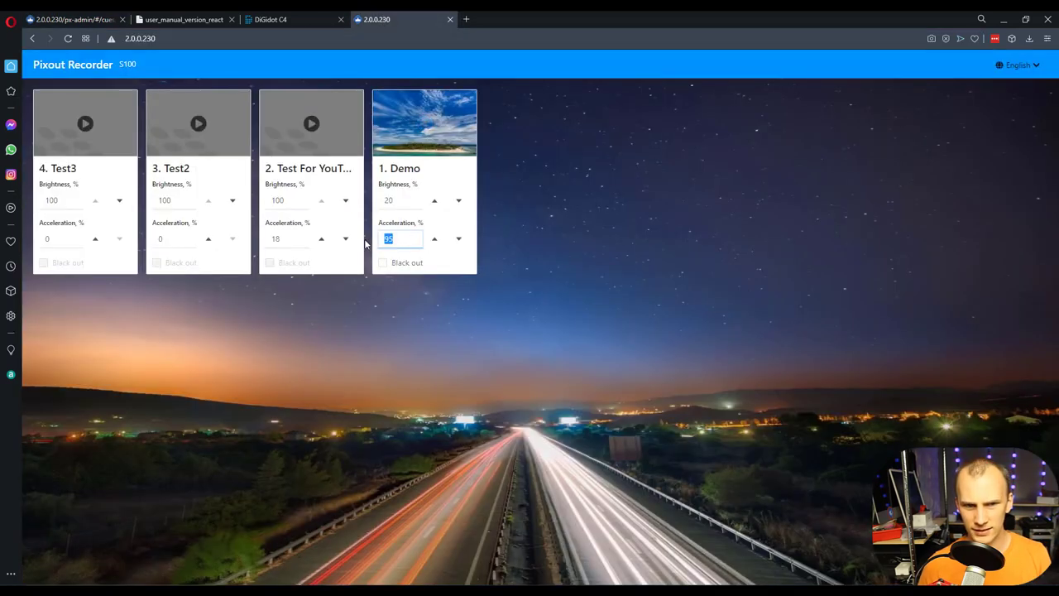
double_click(401, 201)
text(100)
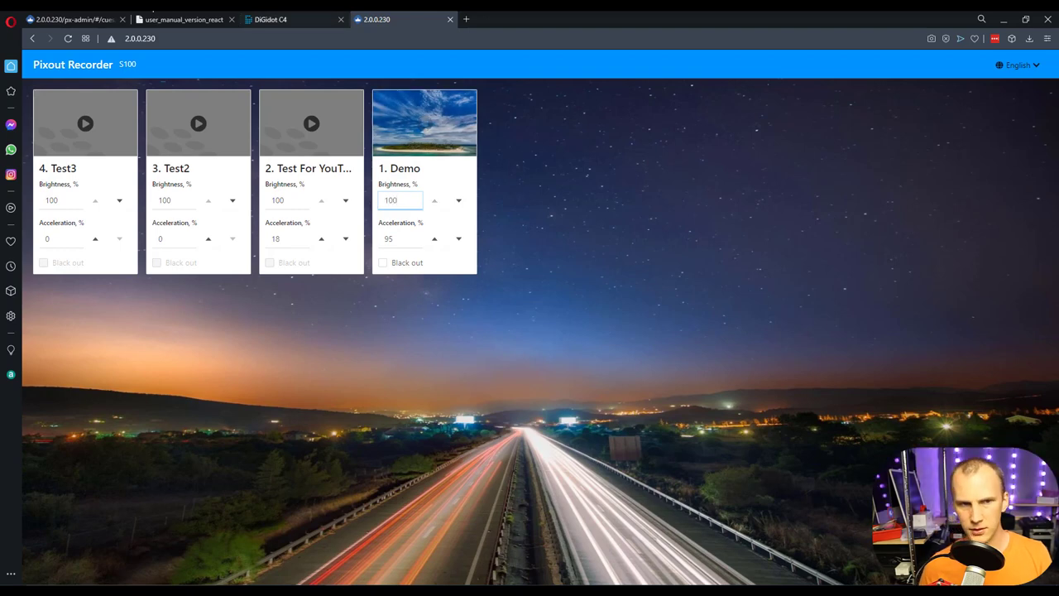
Examine the Test3 group's schedule settings and repeat options on the admin page, and close them without saving.
click(83, 15)
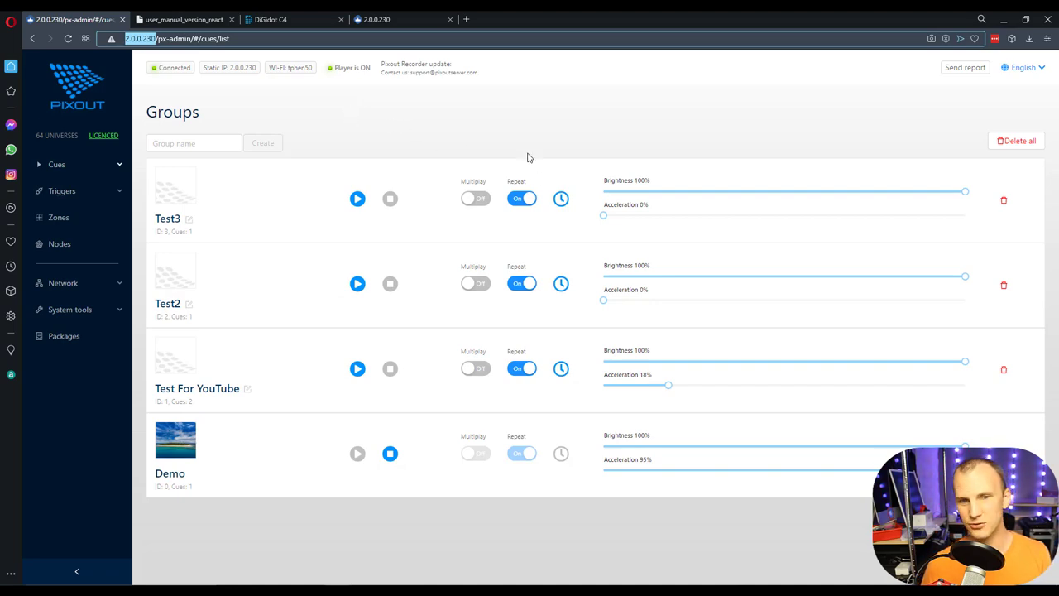
click(562, 202)
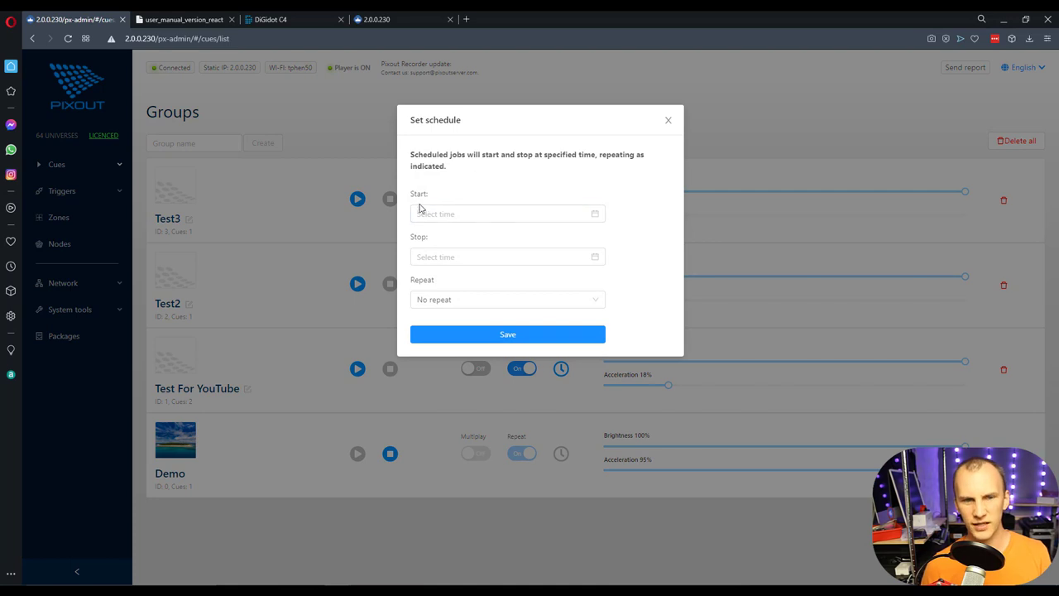
click(542, 302)
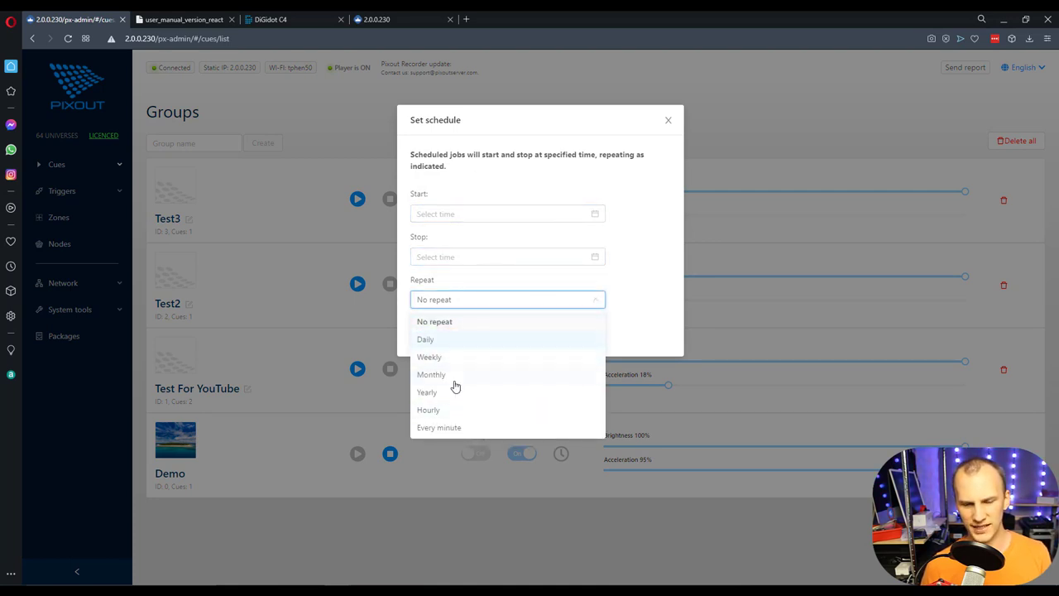
click(669, 121)
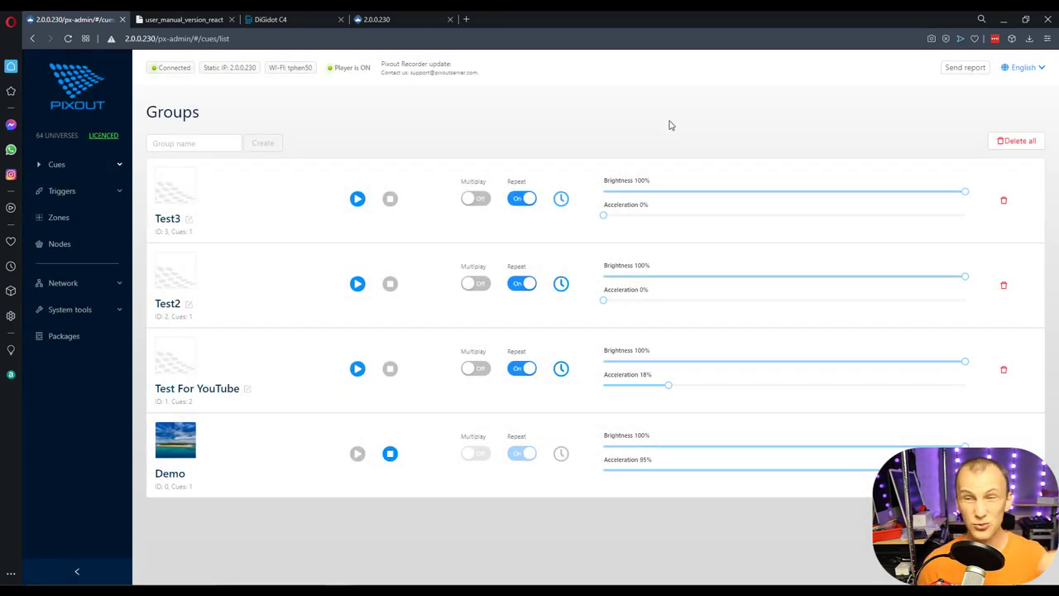
Examine the GPIO, MIDI, Artnet and Artnet DMX triggering pages.
click(98, 197)
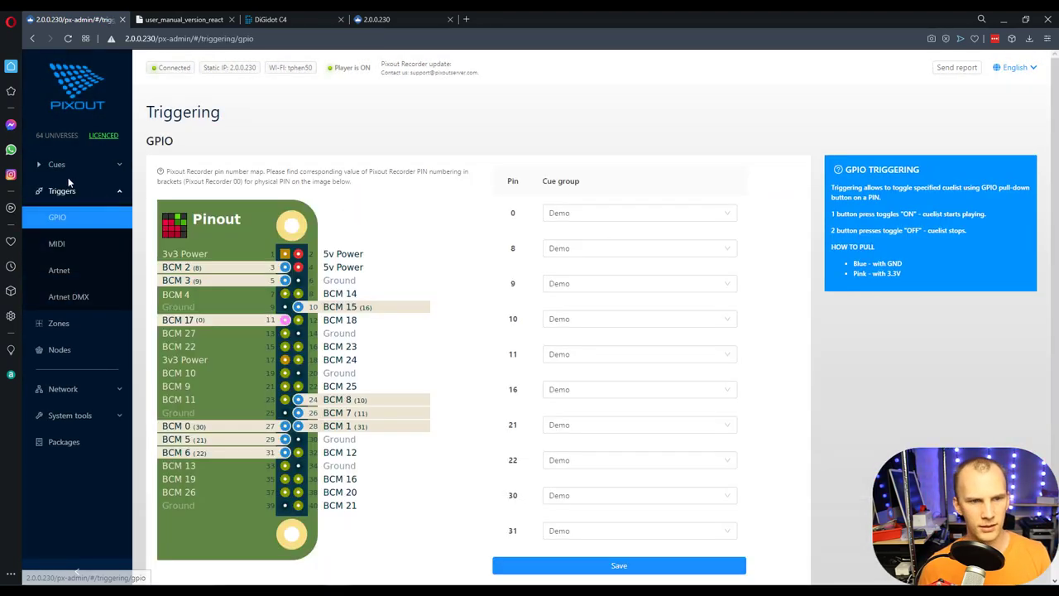
scroll(292, 198, down, 1)
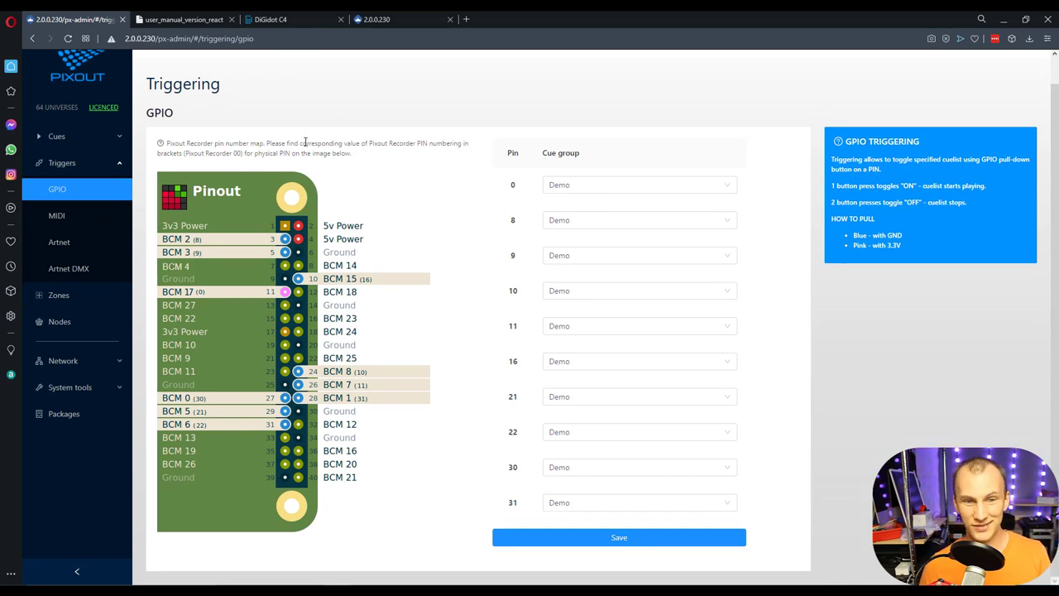
click(80, 216)
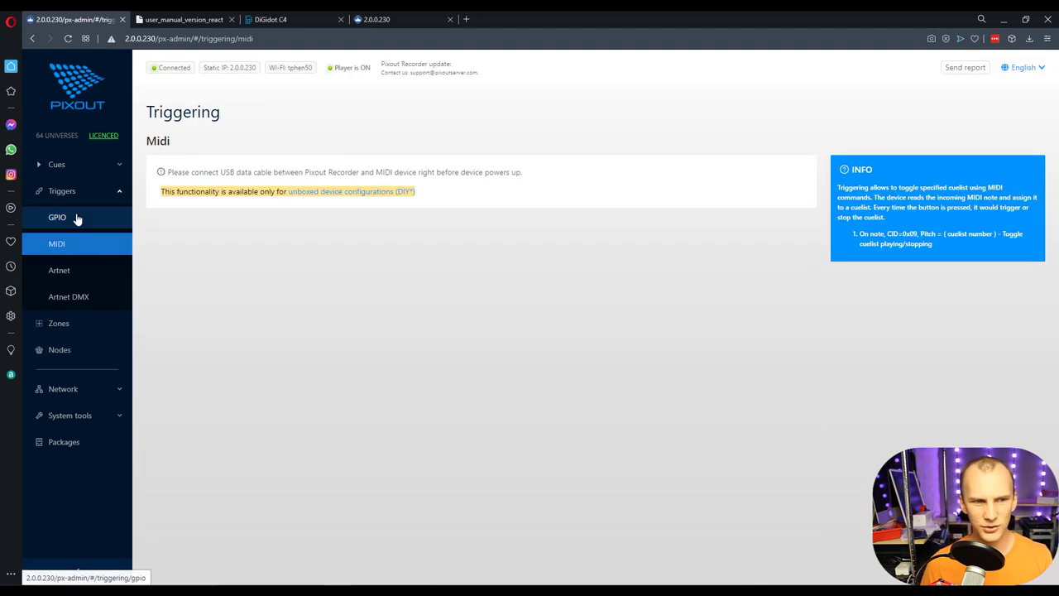
click(91, 271)
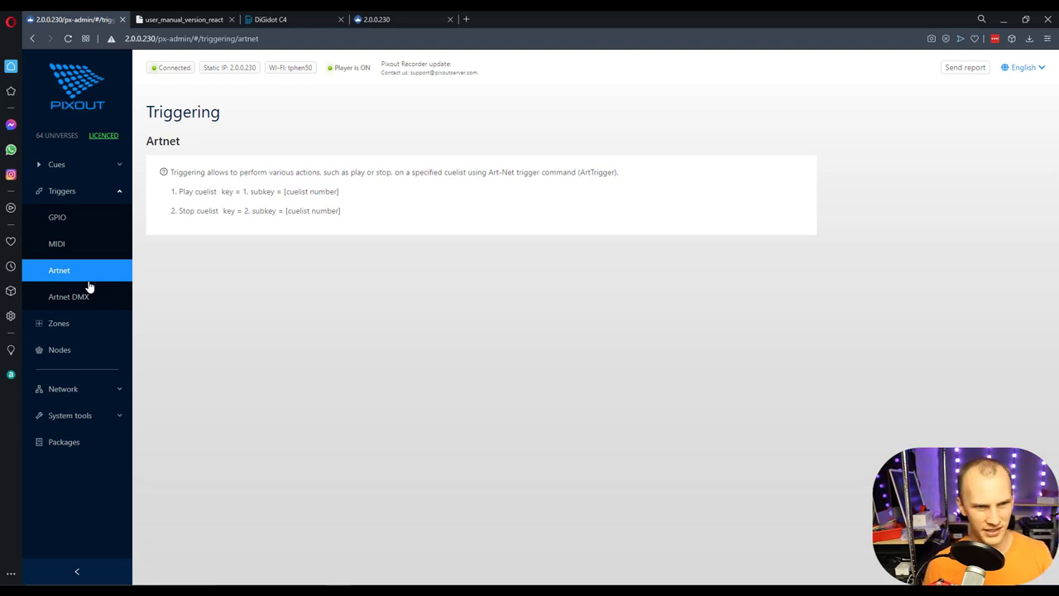
click(86, 297)
click(79, 272)
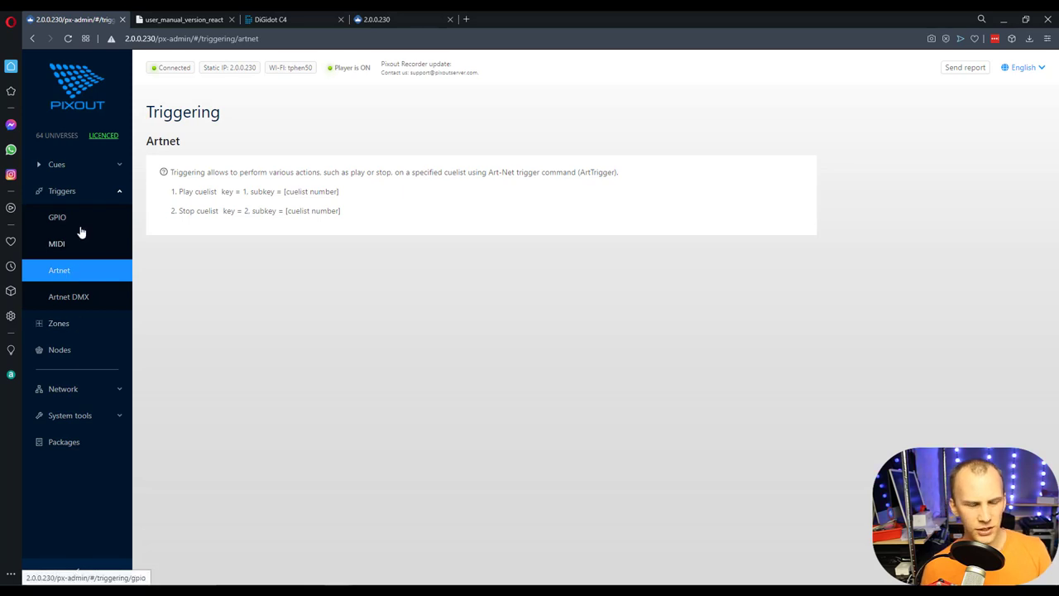
Examine which cue groups can be assigned to GPIO pins 0 and 22, leaving both assignments as they are.
click(80, 231)
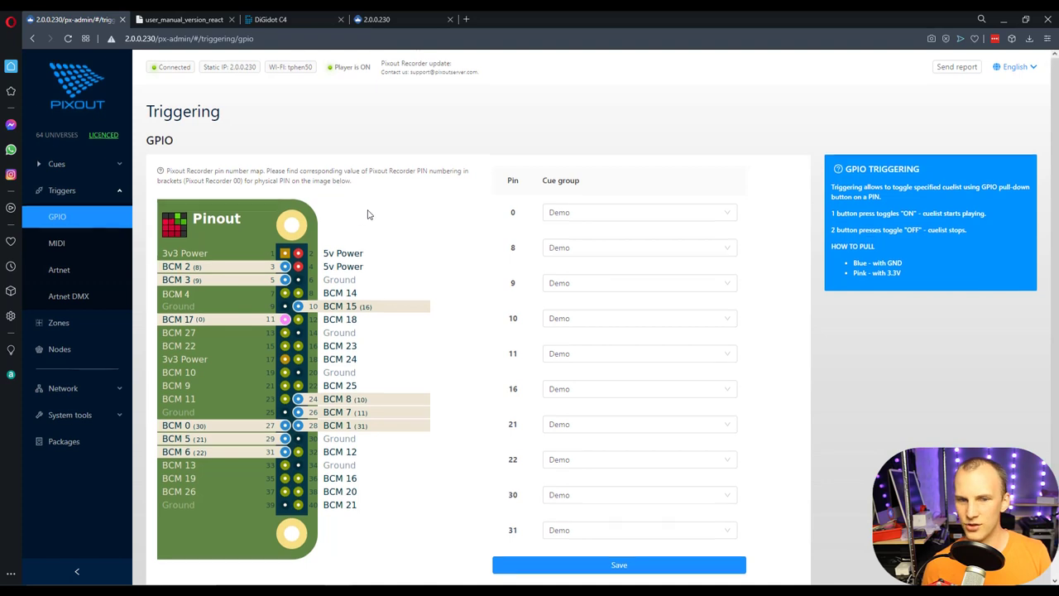
scroll(364, 213, down, 1)
click(615, 184)
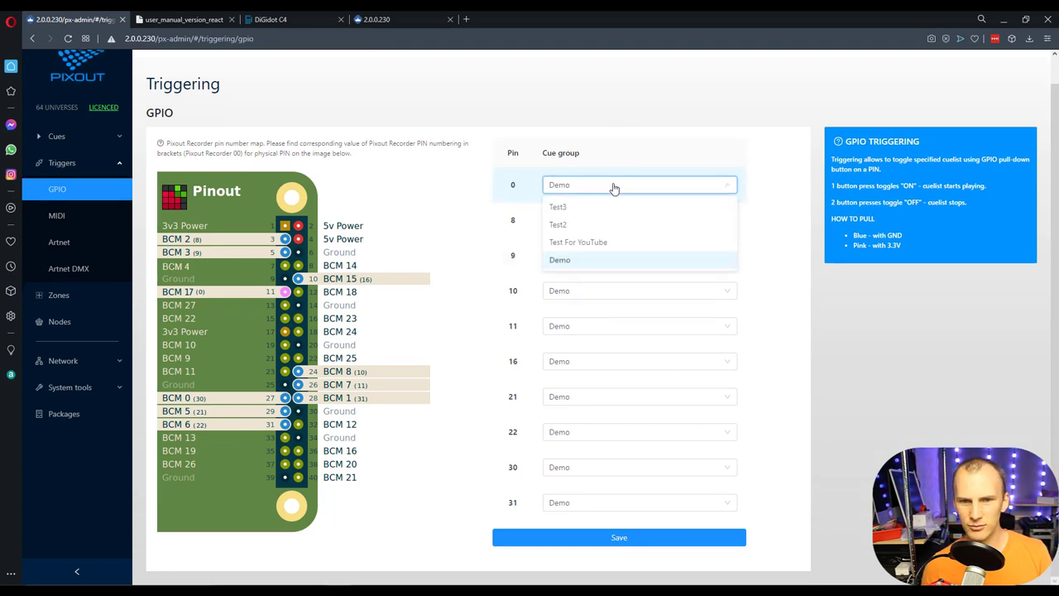
click(516, 170)
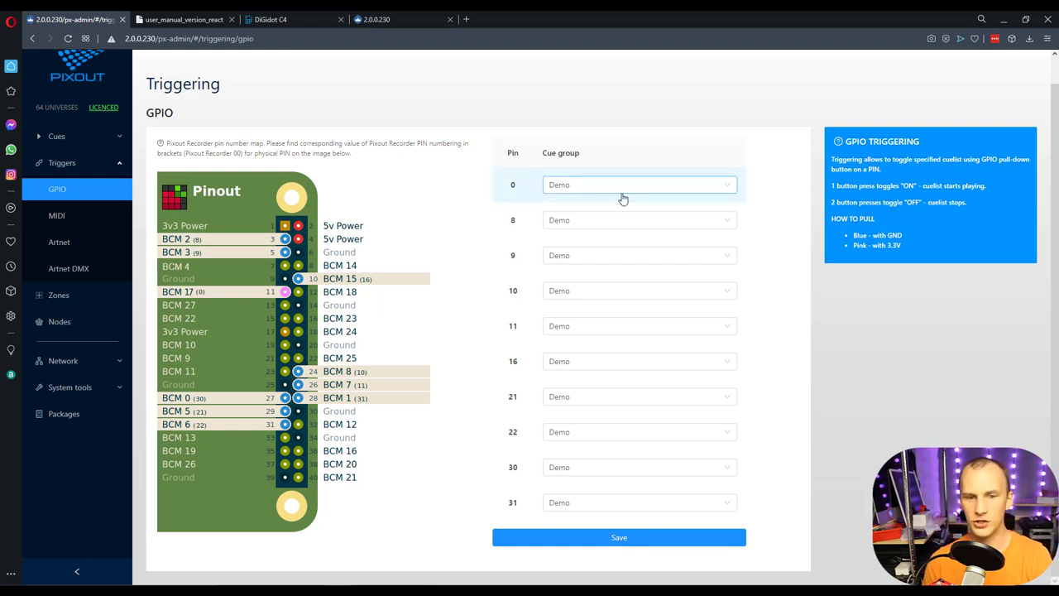
click(655, 467)
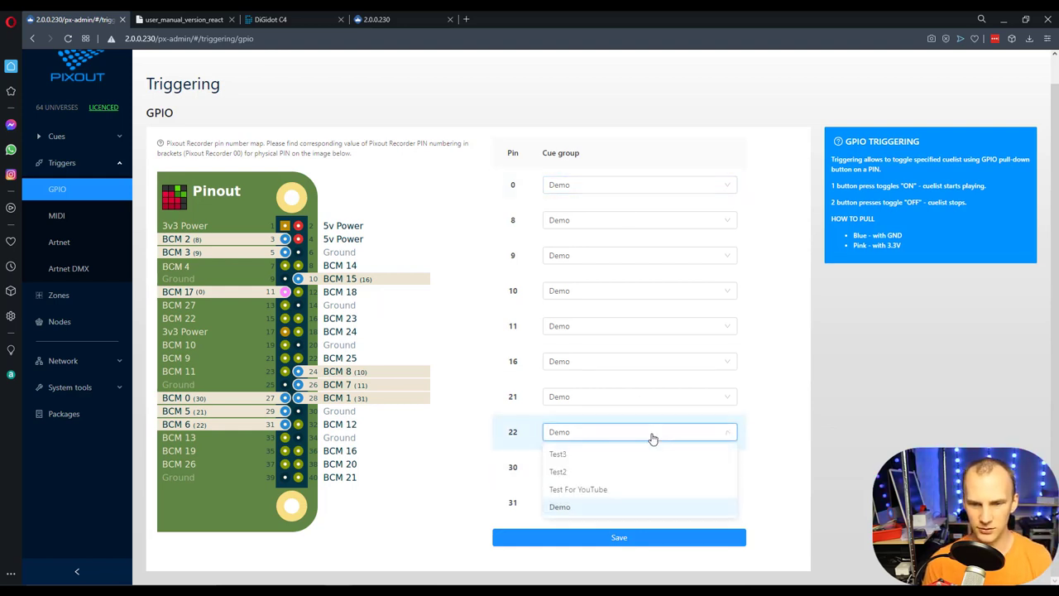
click(834, 408)
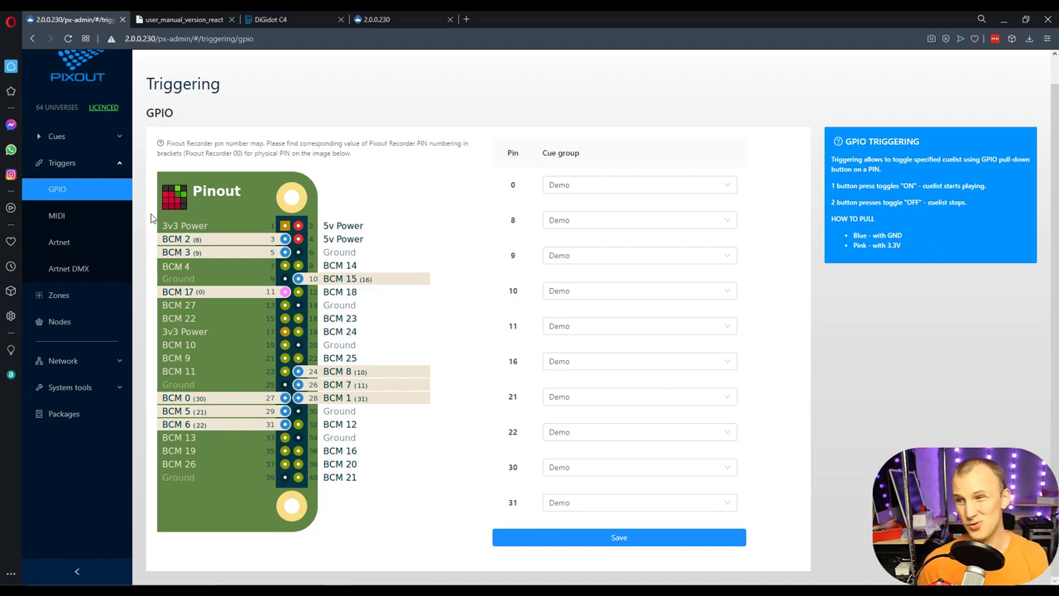
Review the MIDI, Artnet and Artnet DMX trigger settings, and open the Zones and Art-Net Nodes pages.
click(60, 215)
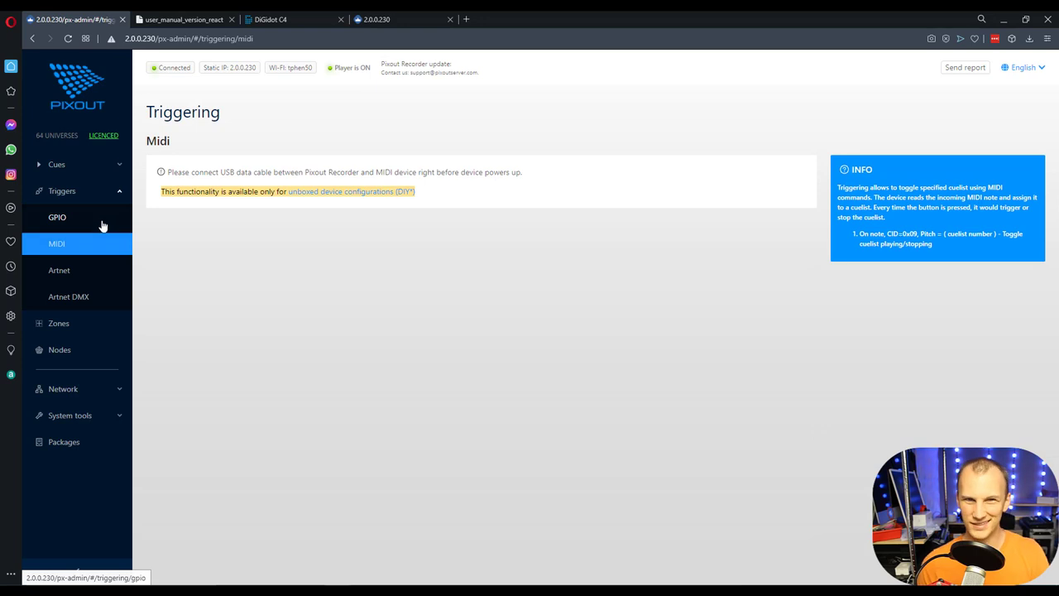
click(100, 280)
click(95, 303)
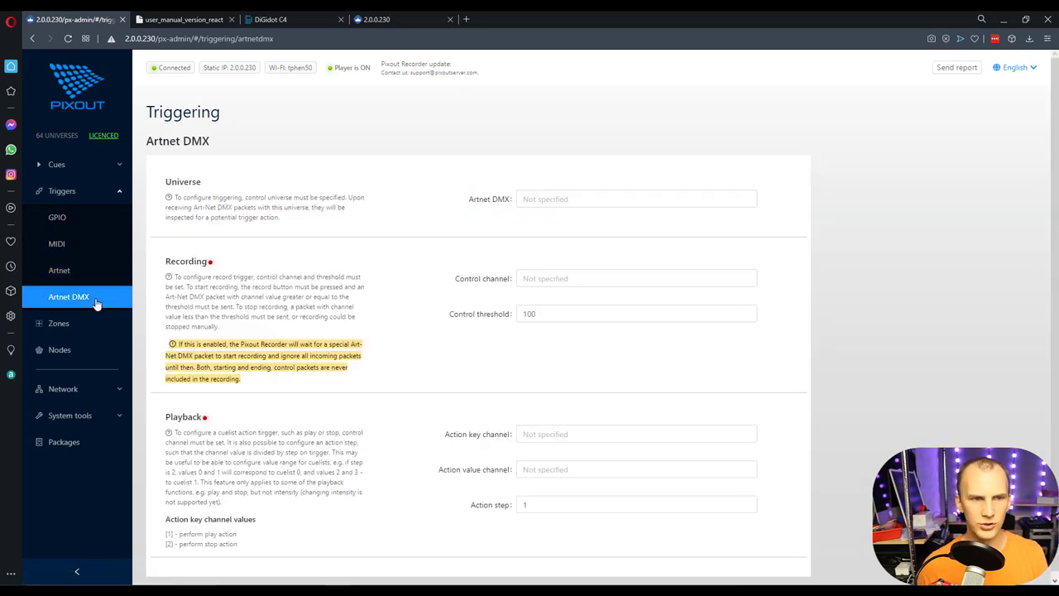
click(95, 327)
click(93, 346)
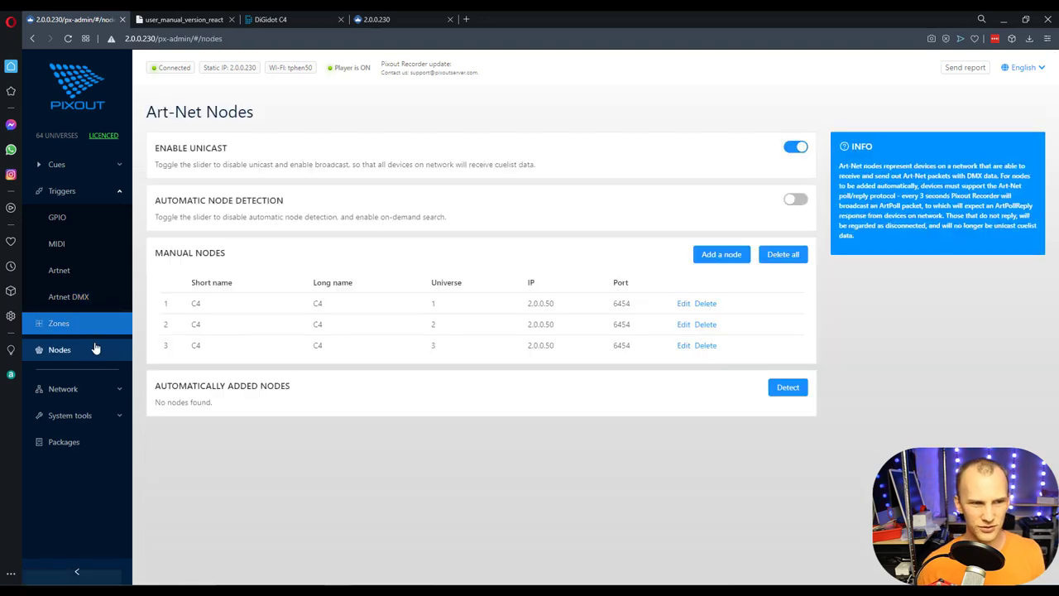
Show the cue groups on the admin page, and switch to the Pixout Recorder user page.
click(69, 170)
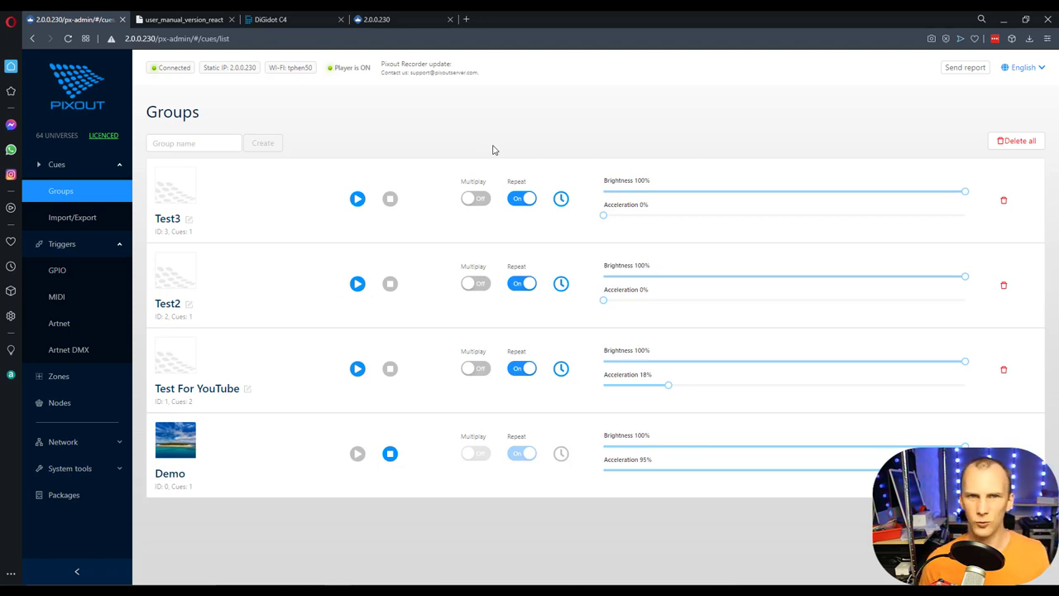
click(377, 19)
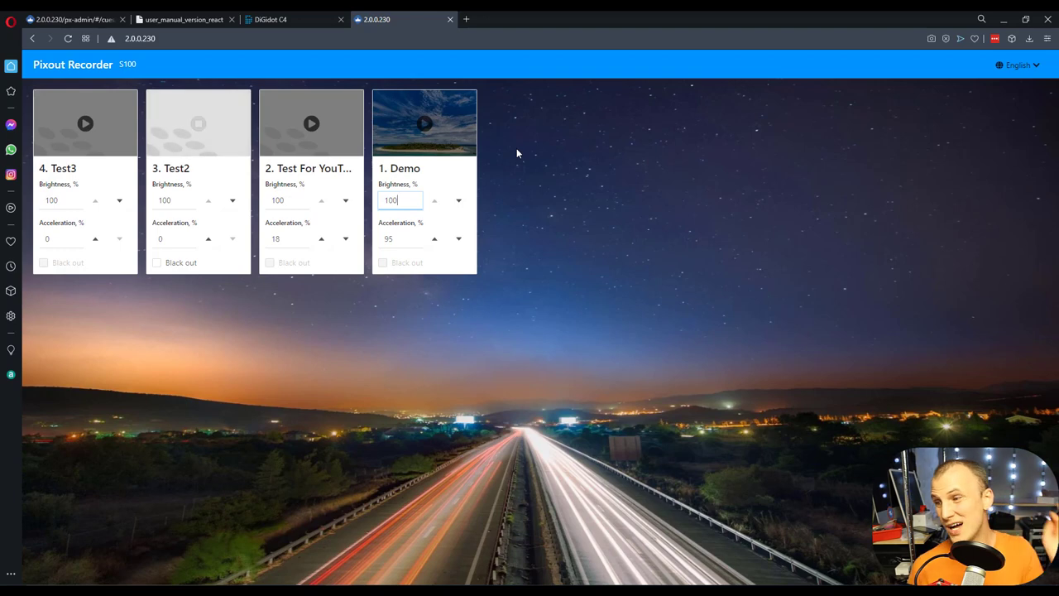
Open pixout.lighting in a new tab and review the Artnet Recorder and HDMI Artnet DMX Converter overviews.
click(466, 19)
text(pixo)
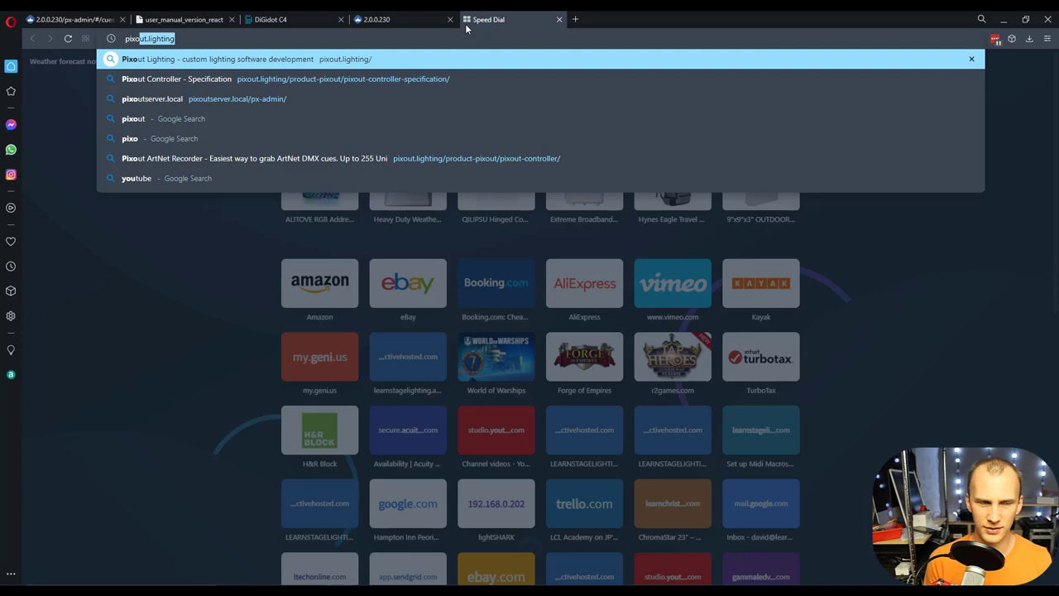
key(Return)
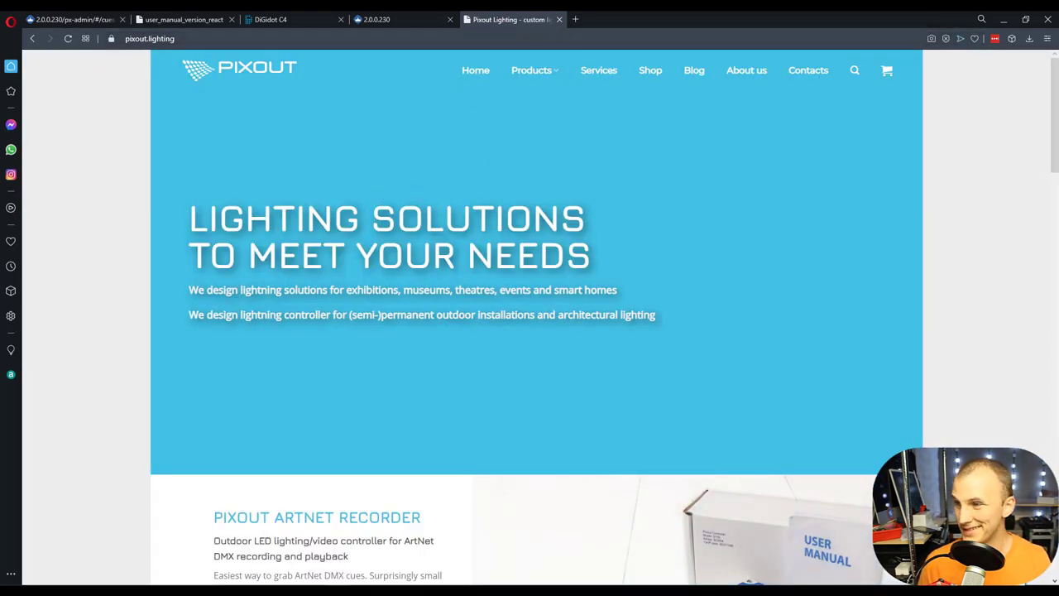
scroll(589, 363, down, 5)
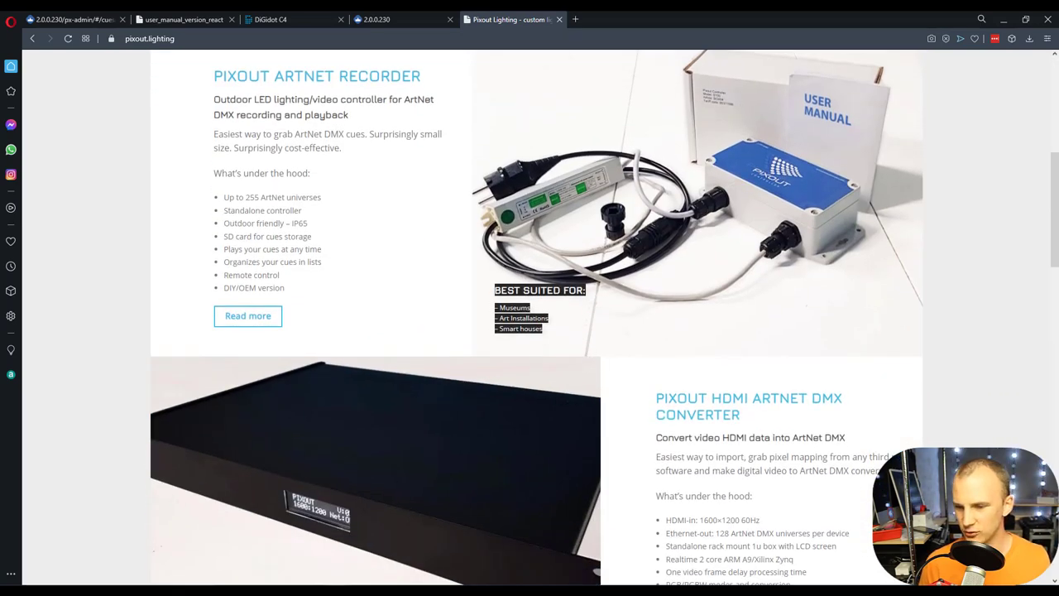
scroll(588, 320, up, 1)
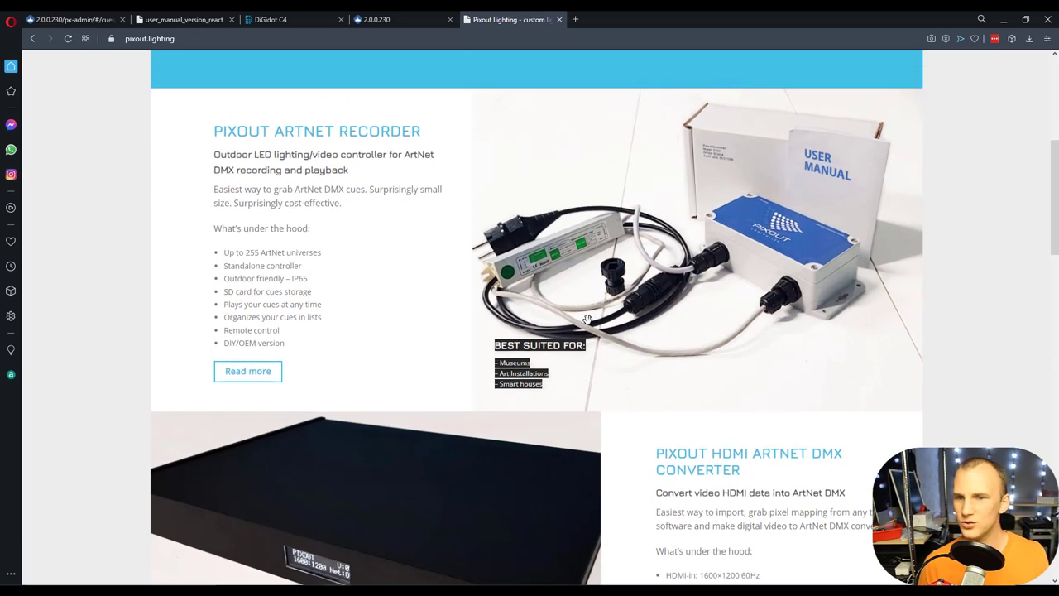
drag(212, 235, 354, 331)
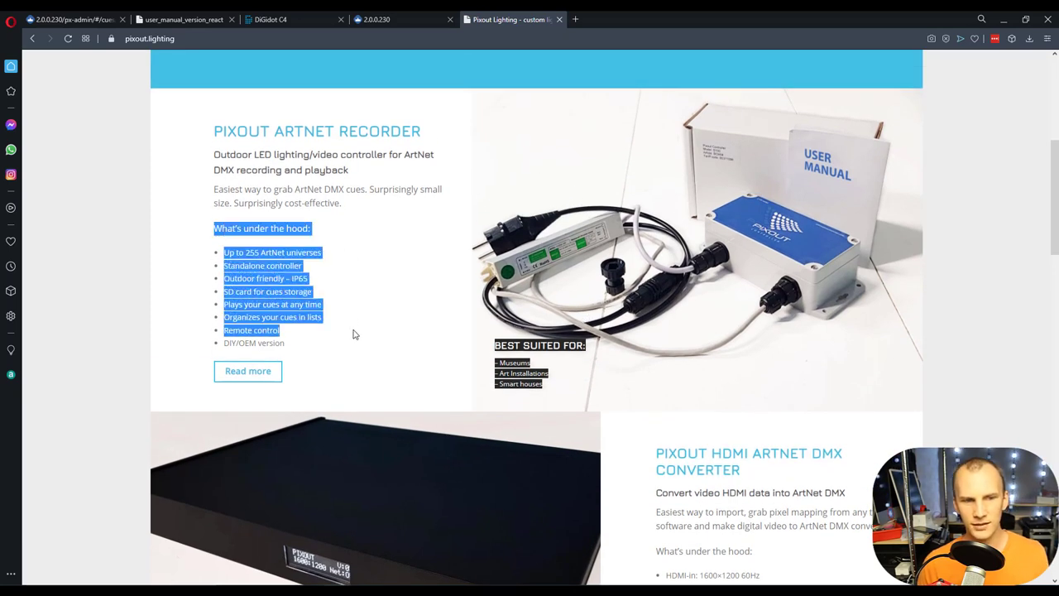
click(354, 331)
scroll(461, 220, down, 1)
scroll(460, 221, down, 3)
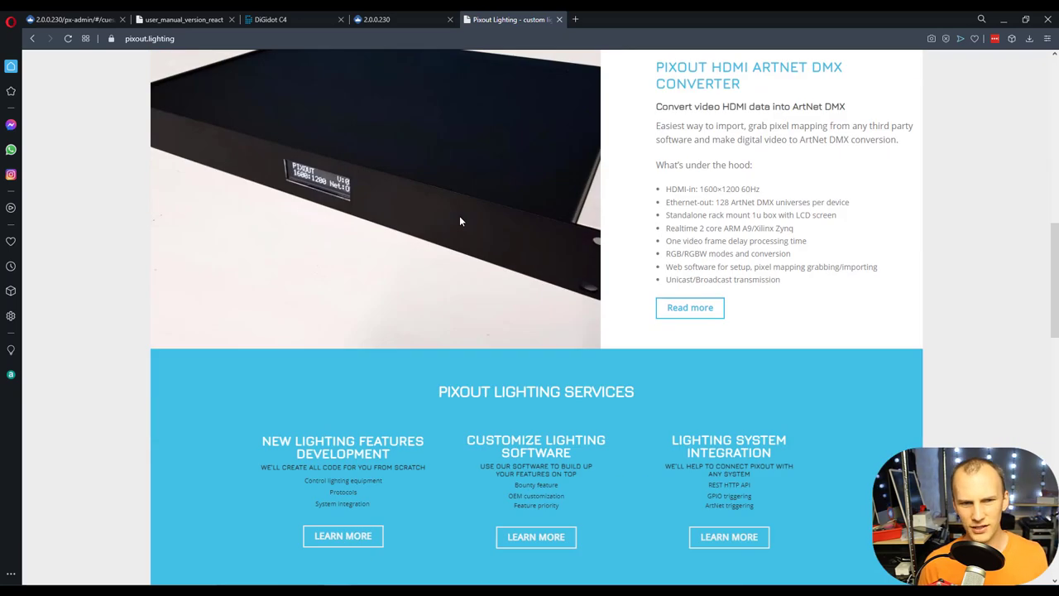
scroll(456, 217, up, 4)
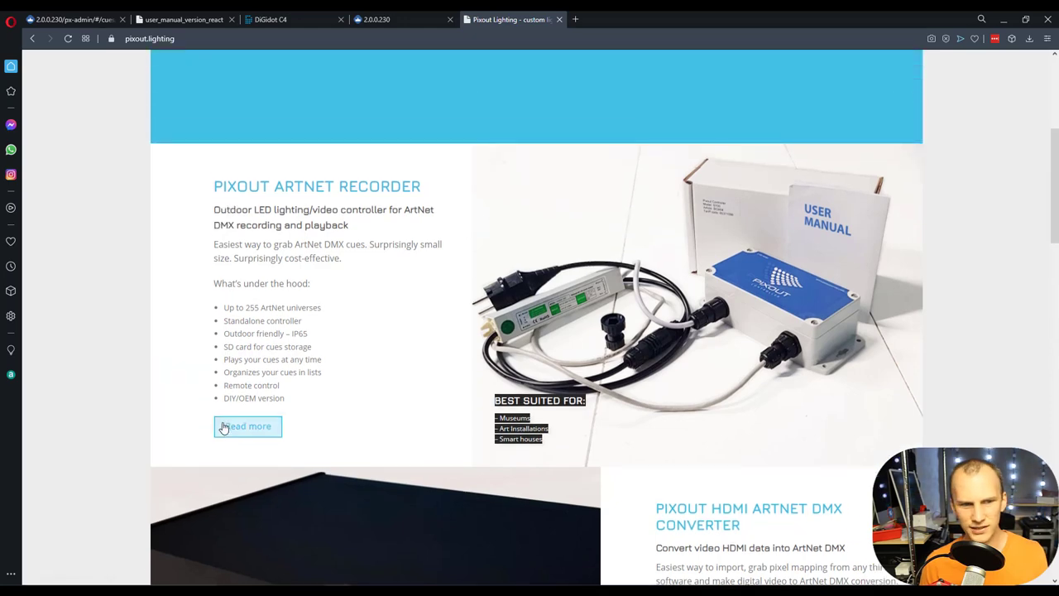
Try to open the box's purchase page from the Pixout Artnet Recorder product page, and close that tab.
click(223, 427)
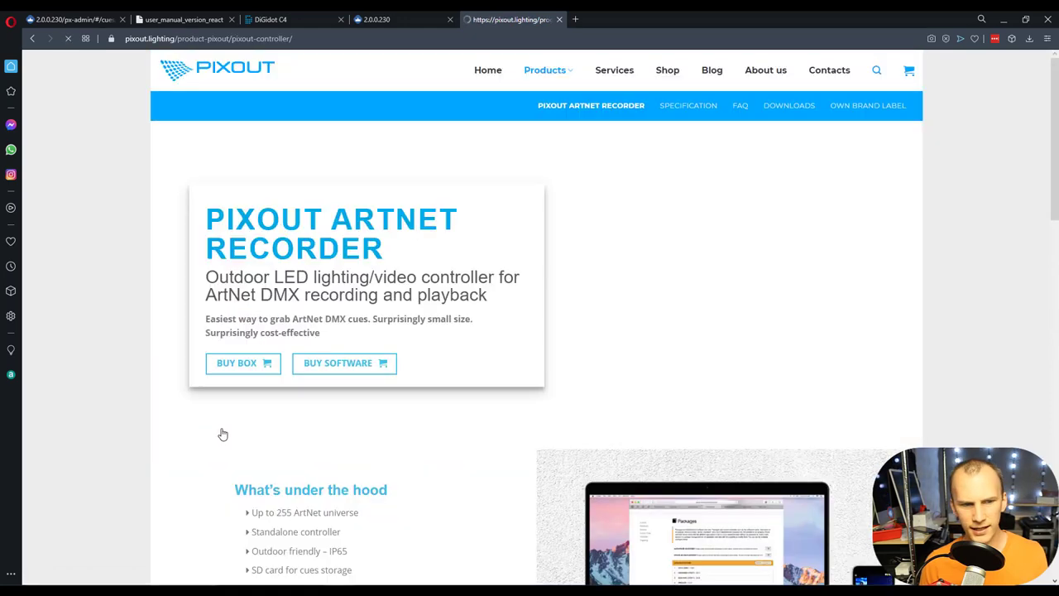
click(240, 372)
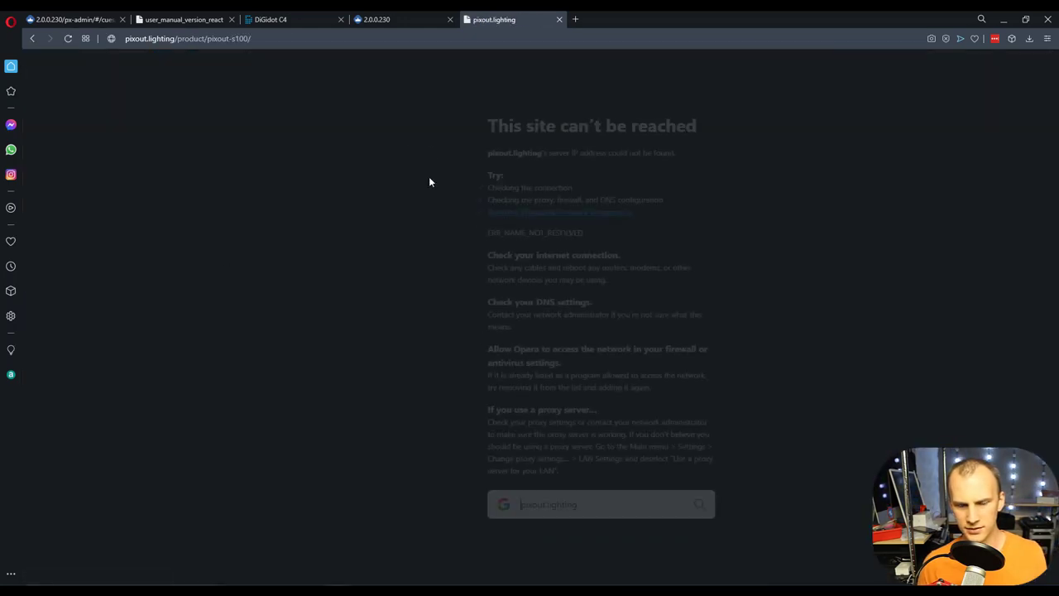
click(377, 19)
click(523, 16)
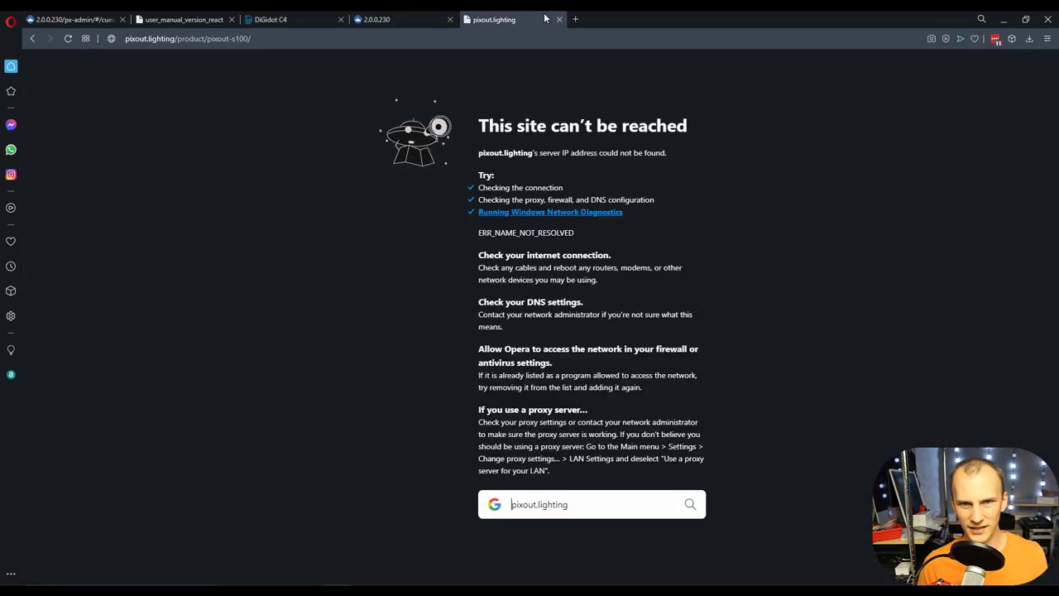
click(560, 19)
click(213, 22)
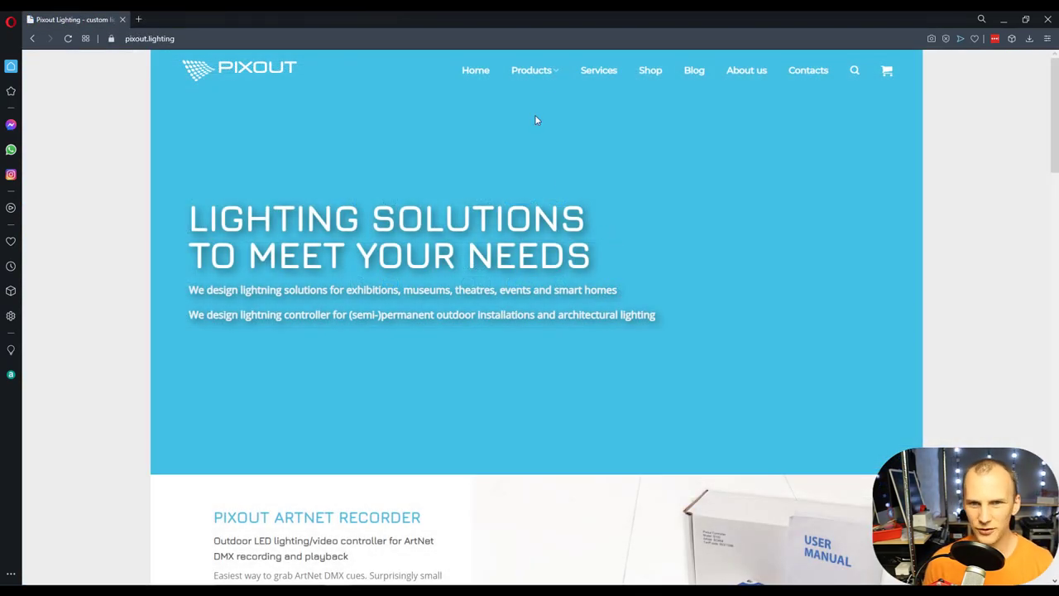
Open the Pixout shop and load the product page of the Artnet Recorder model S-100.
click(652, 72)
drag(512, 214, 776, 365)
click(713, 315)
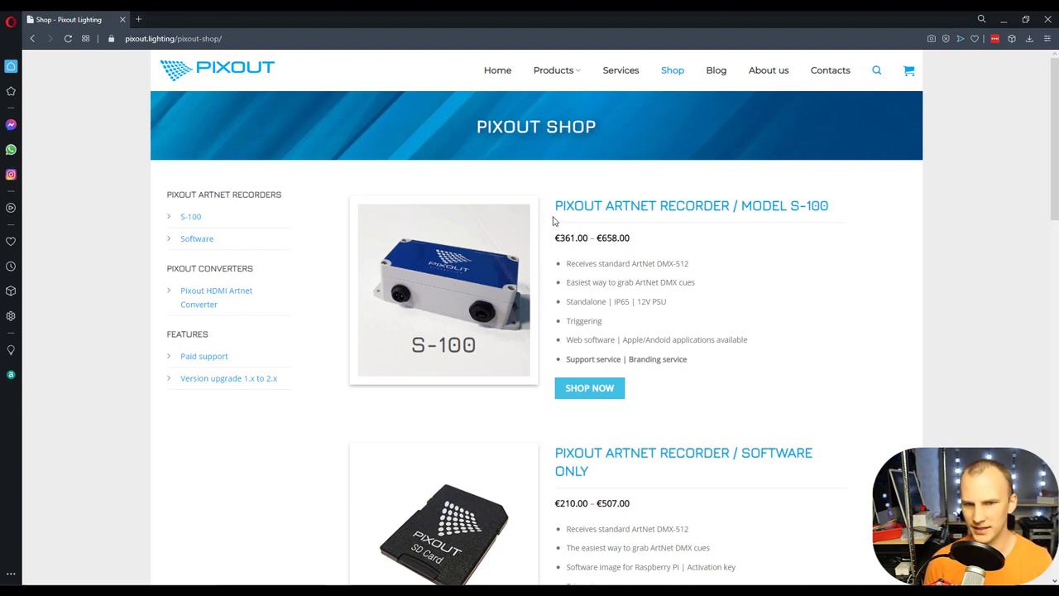
click(589, 387)
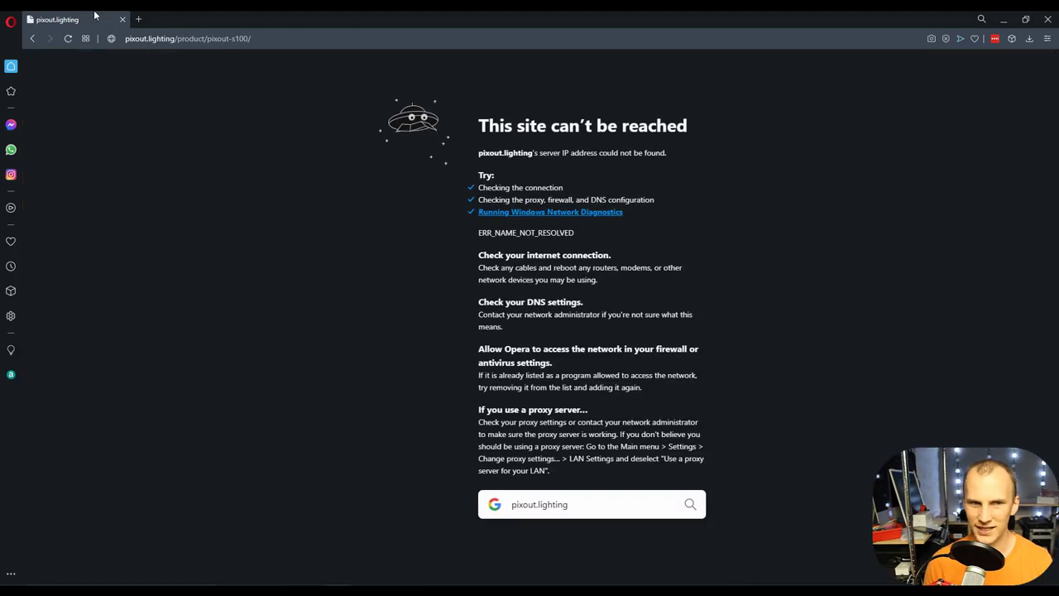
double_click(161, 38)
click(161, 38)
key(Return)
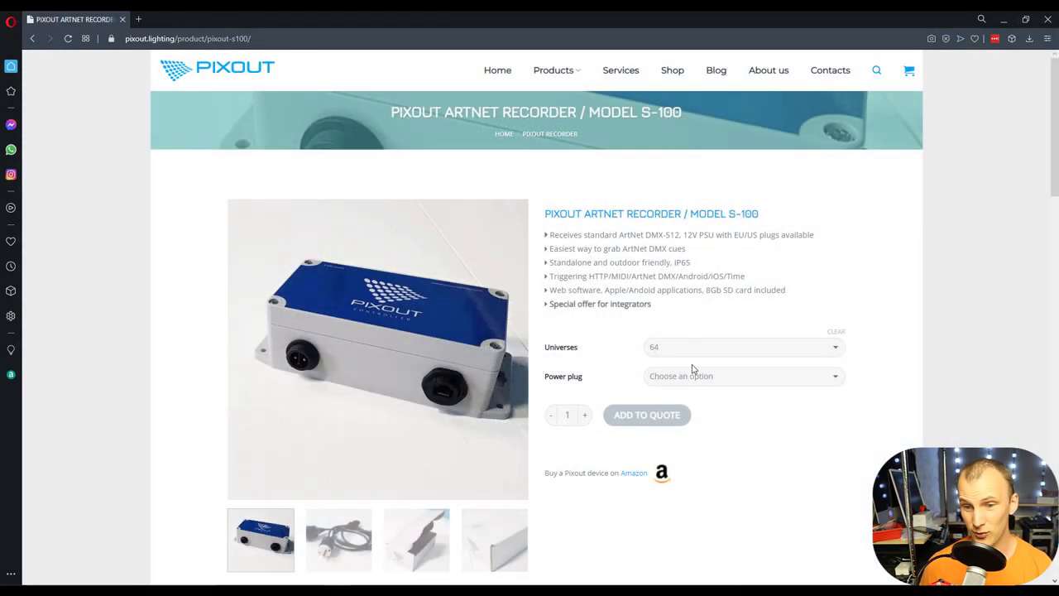
Configure the S-100 recorder with 64 universes and the US(NEMA 5-15P) power plug.
click(697, 345)
click(693, 374)
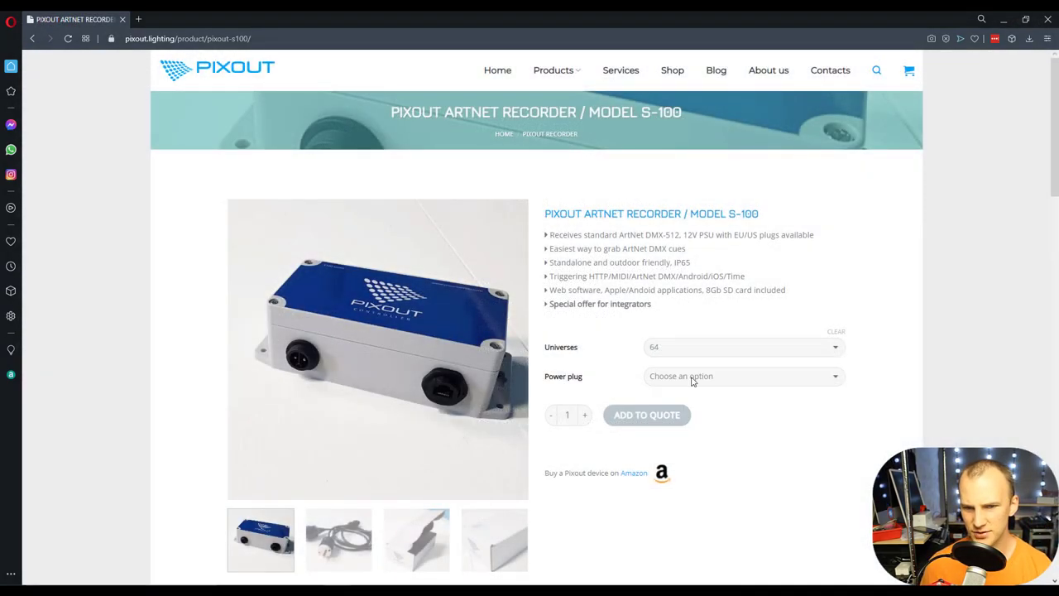
click(695, 377)
click(722, 292)
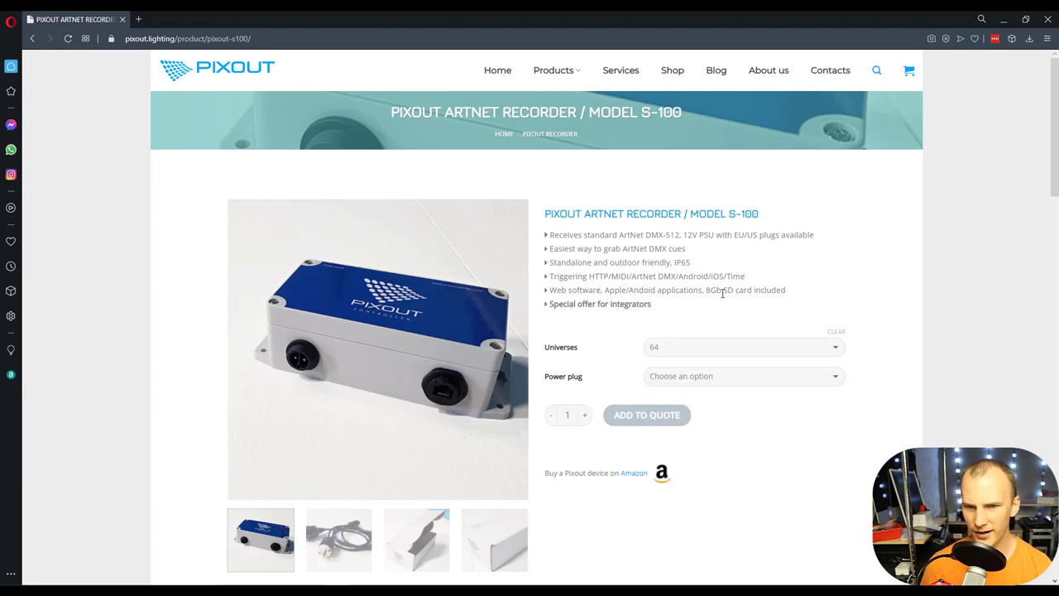
click(730, 430)
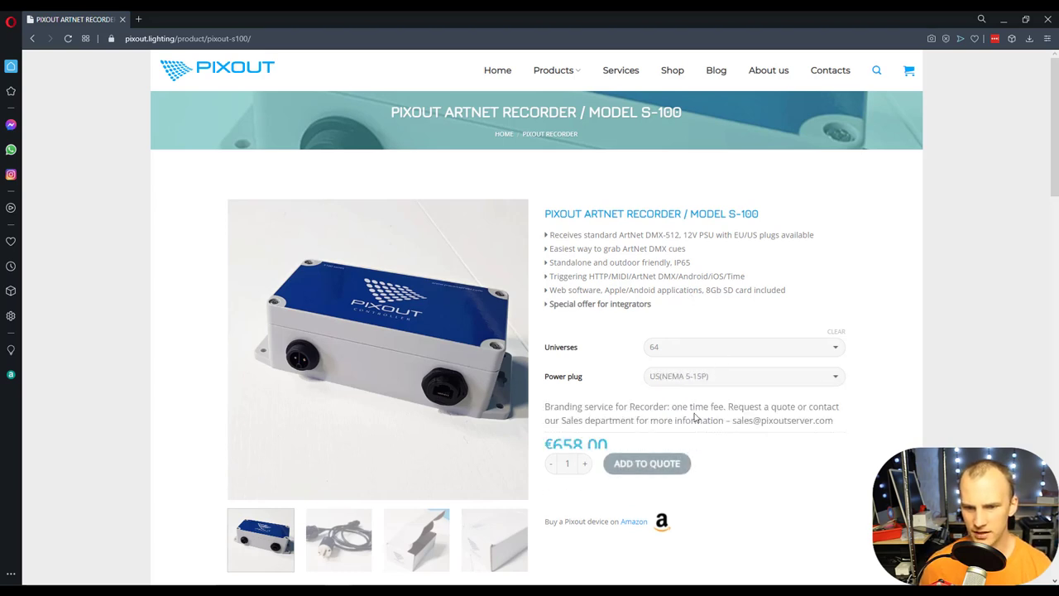
View the Pixout device's Amazon listing from the product page, and close its tab.
click(634, 533)
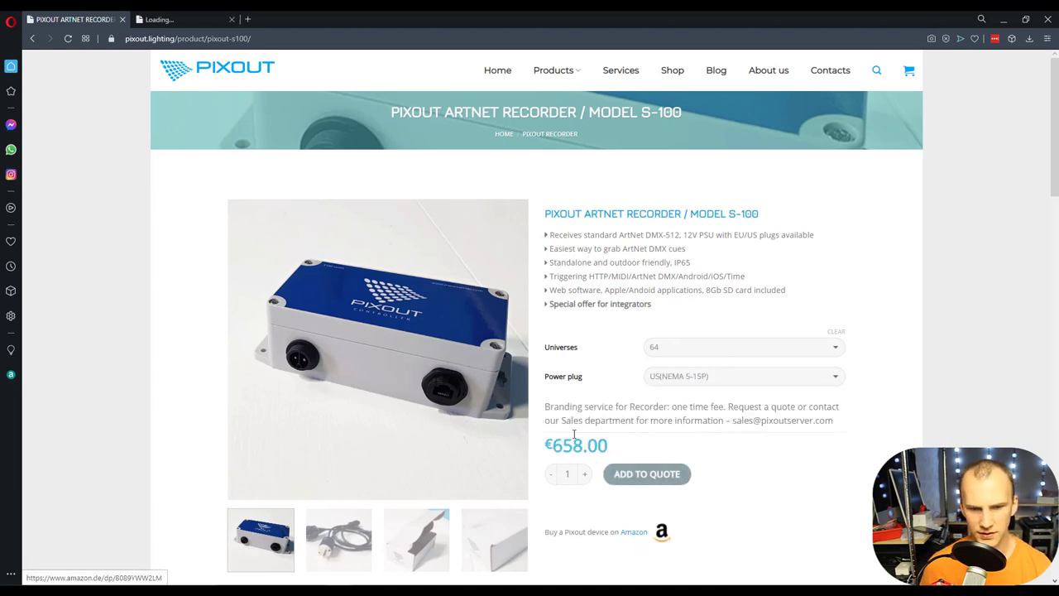
click(184, 19)
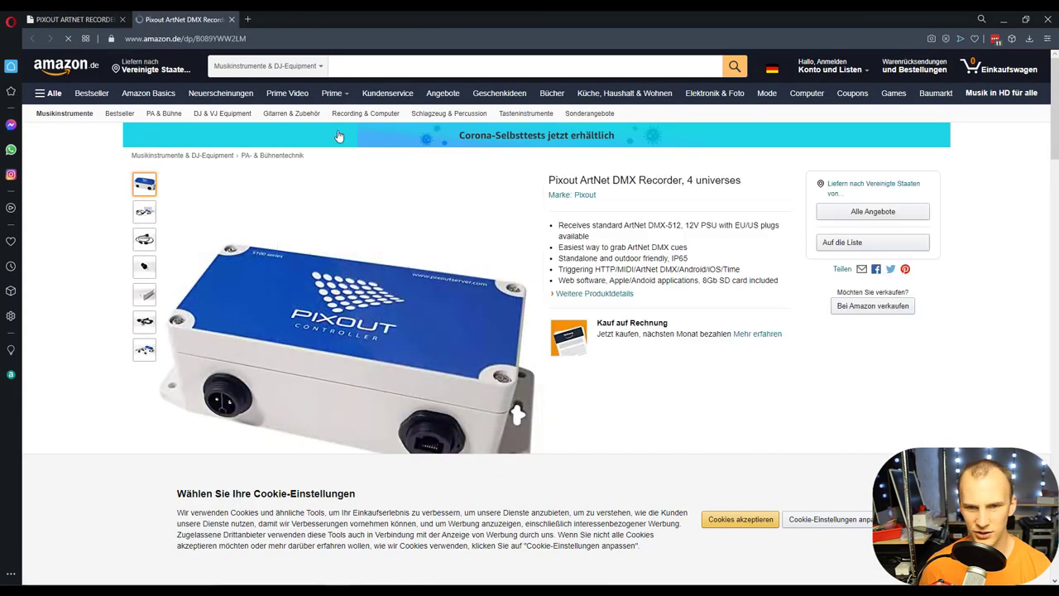
key(ctrl+w)
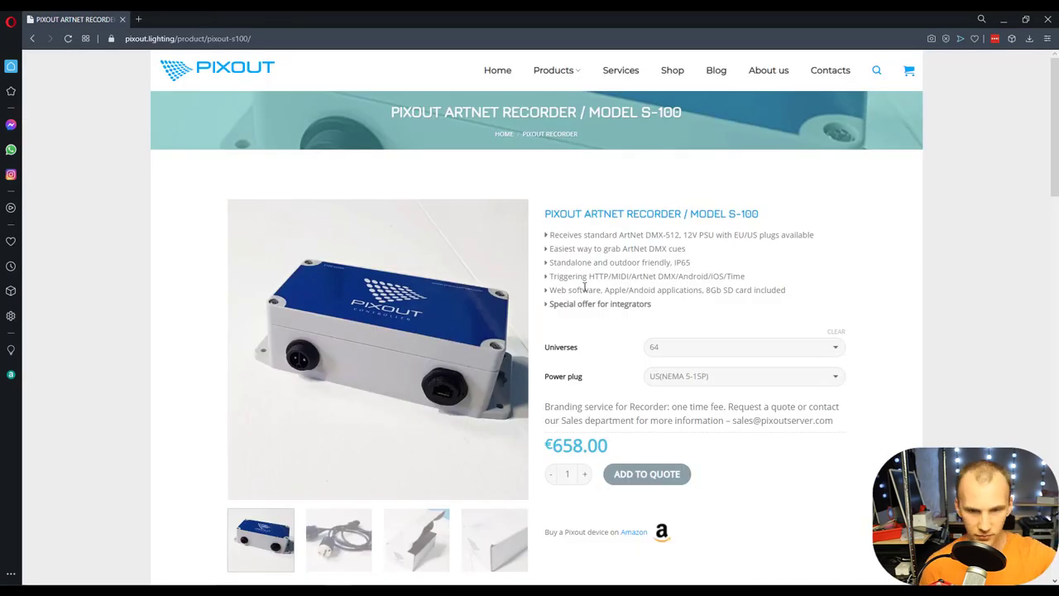
Compare the S-100 prices by switching the universes option to 4 and back to 64.
drag(619, 454, 559, 438)
click(559, 438)
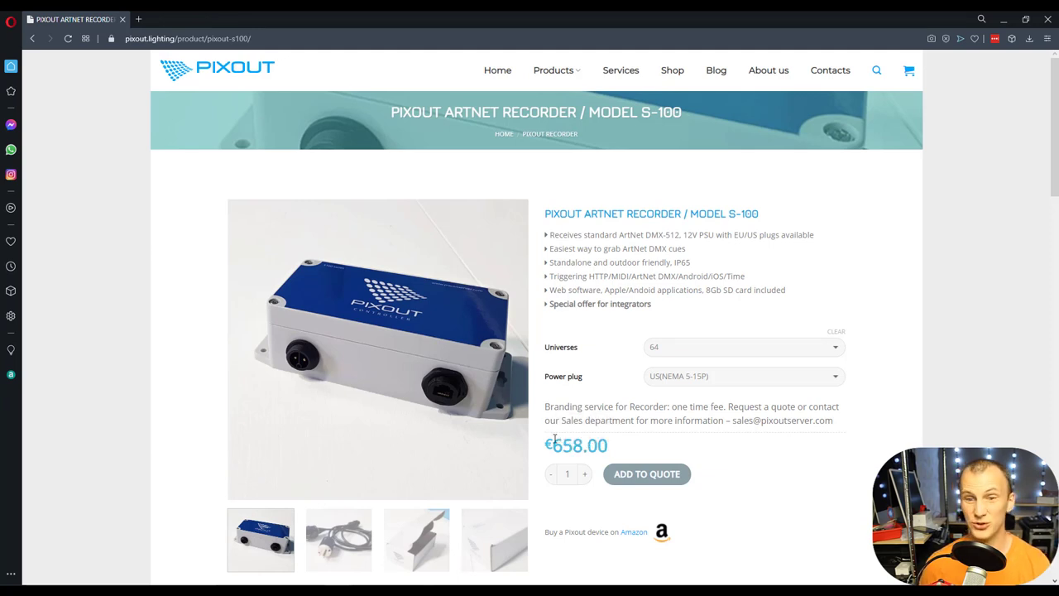
click(672, 343)
click(693, 384)
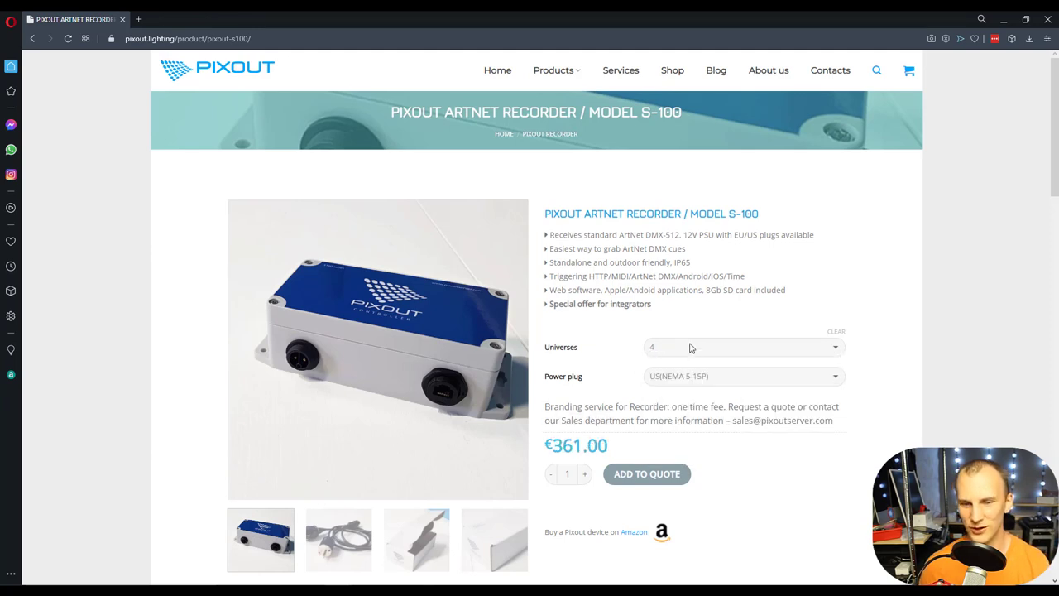
click(691, 346)
click(695, 455)
drag(631, 453, 543, 447)
click(555, 403)
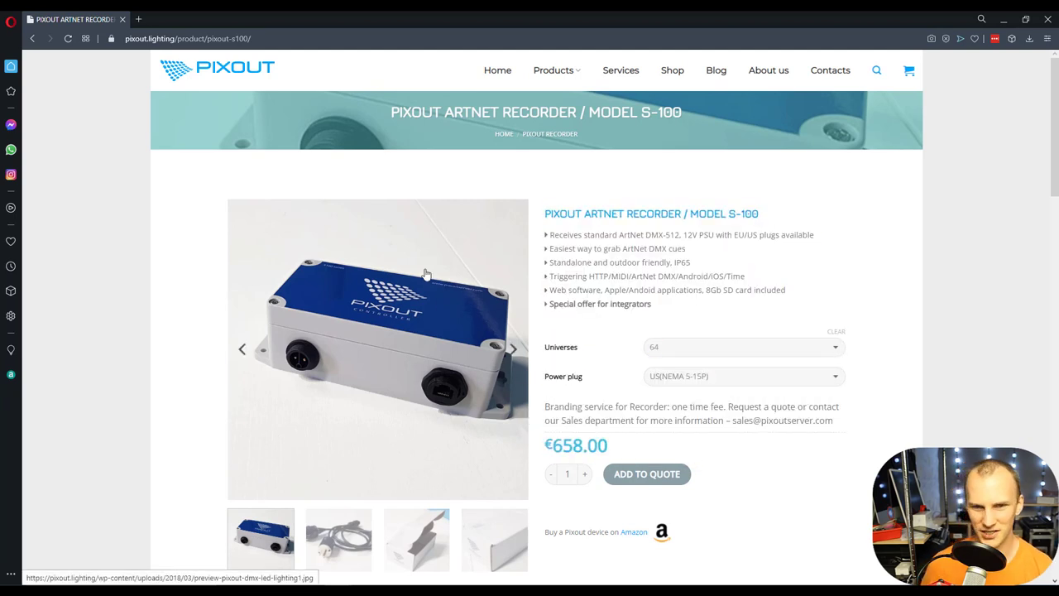
Return to the shop page and examine the price range and features of the software-only Artnet Recorder.
key(alt+Left)
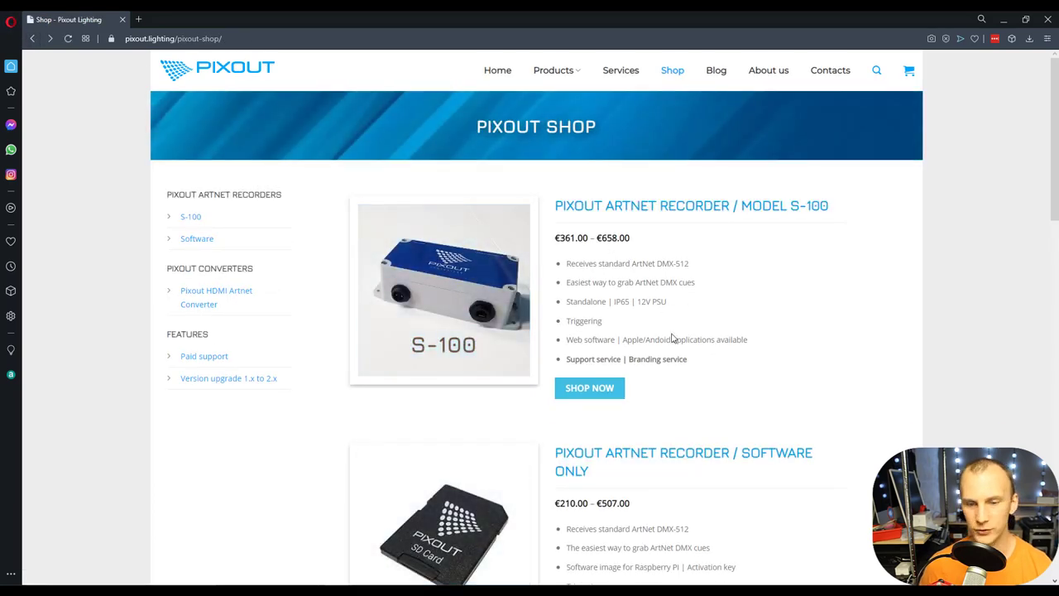
scroll(674, 338, down, 3)
drag(606, 293, 740, 422)
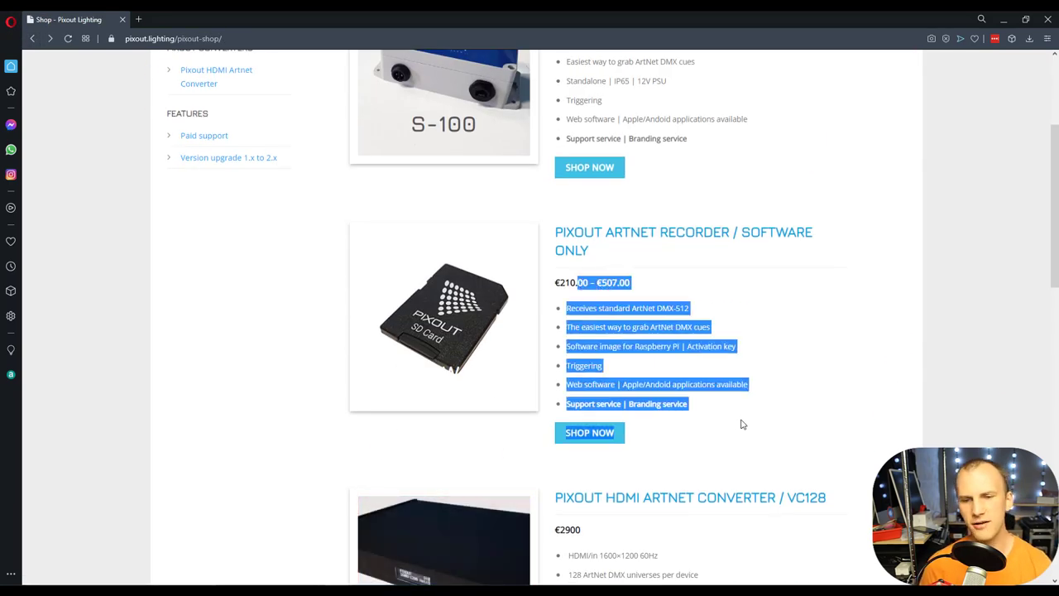
click(723, 412)
drag(738, 362, 719, 343)
click(731, 343)
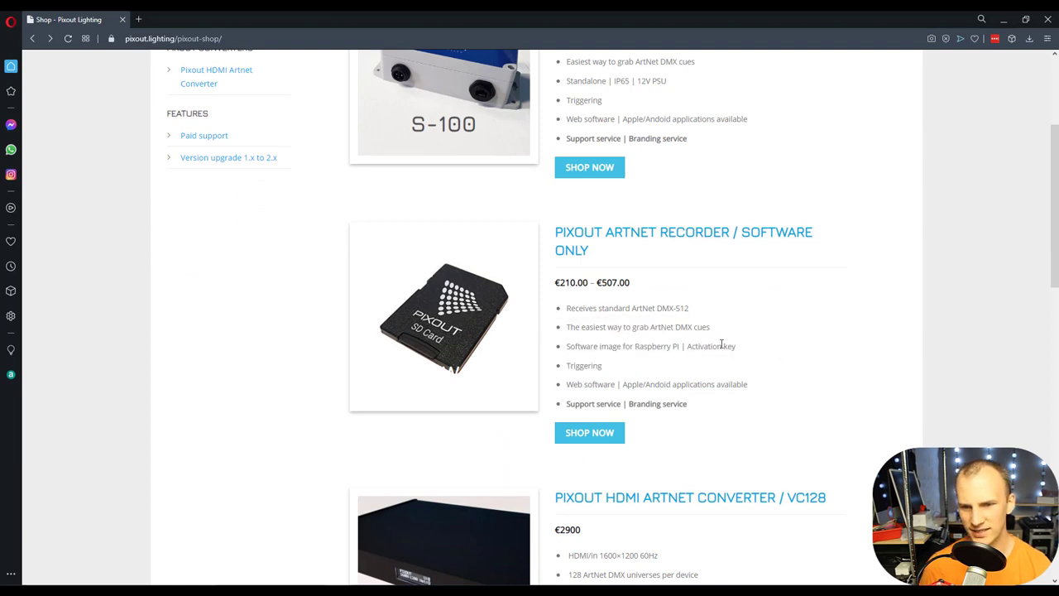